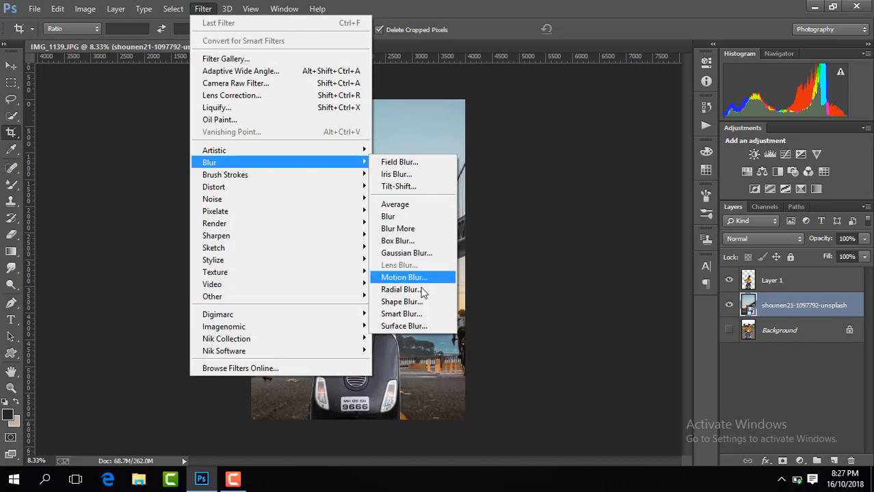
# Apply a Tilt-Shift blur of about 74 px to the background photo, with the focus centre moved below the image's lower edge
pyautogui.click(407, 186)
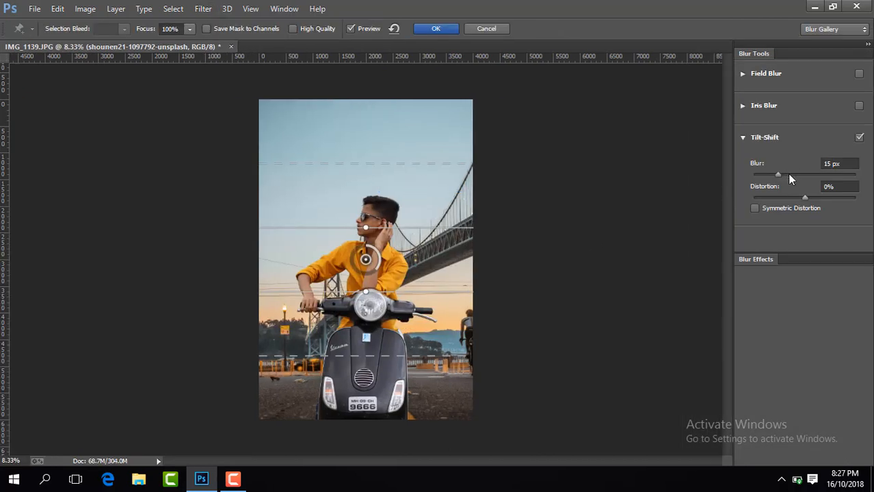
pyautogui.click(788, 174)
pyautogui.moveTo(365, 262); pyautogui.dragTo(395, 444)
pyautogui.moveTo(794, 176); pyautogui.dragTo(795, 175)
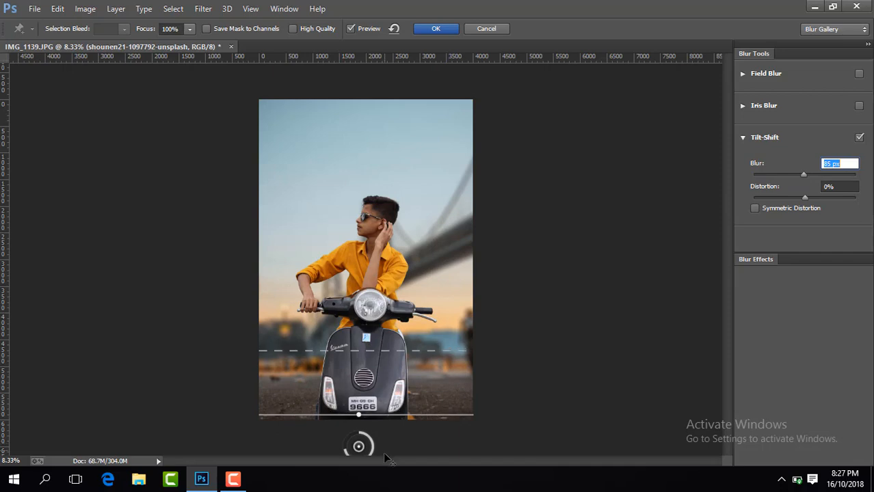
pyautogui.moveTo(359, 444); pyautogui.dragTo(360, 456)
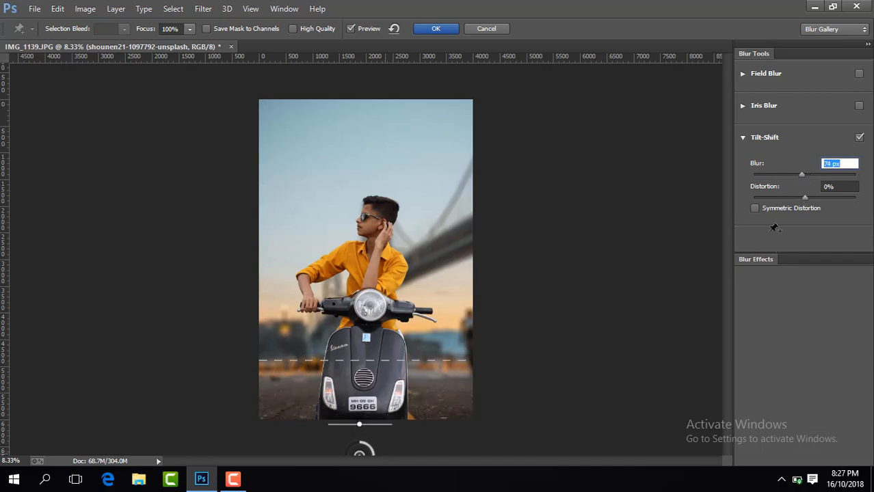
pyautogui.moveTo(803, 173); pyautogui.dragTo(799, 174)
pyautogui.click(444, 32)
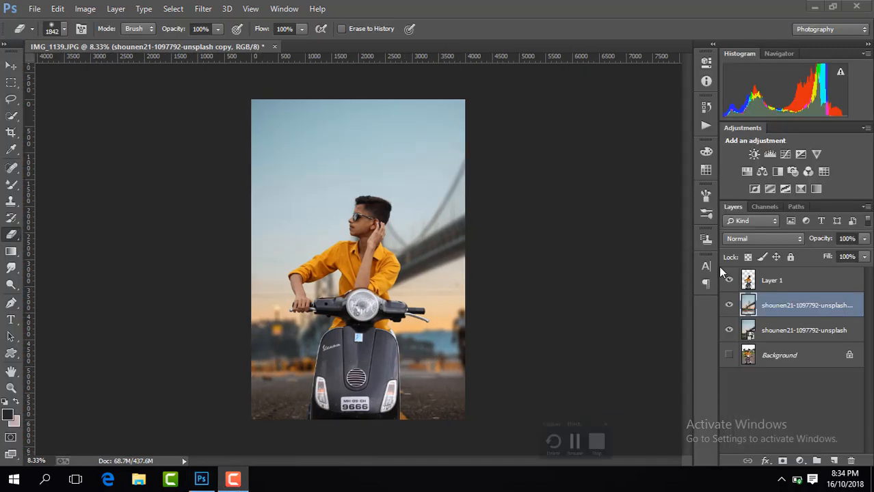
# Compare the sharp and blurred backgrounds by repeatedly hiding and showing the blurred background layer
pyautogui.click(729, 307)
pyautogui.click(729, 307)
pyautogui.click(729, 307)
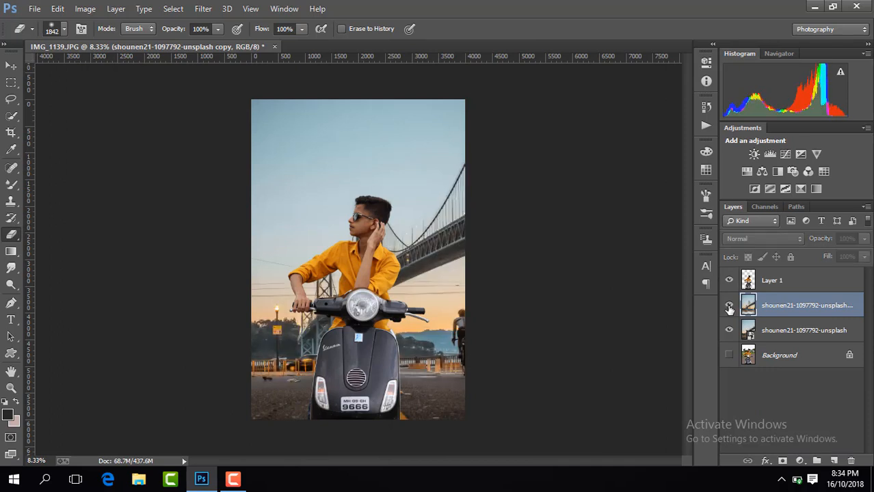
pyautogui.click(729, 307)
pyautogui.click(729, 308)
pyautogui.click(729, 307)
pyautogui.click(729, 307)
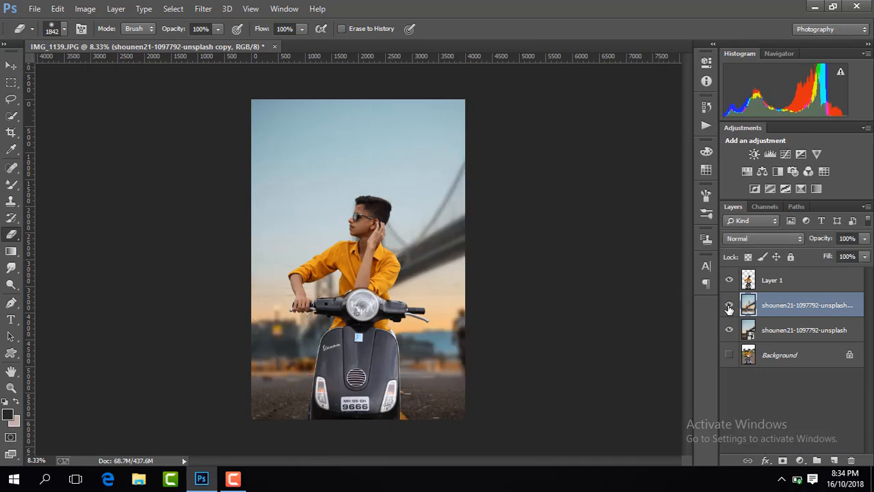
# Duplicate the blurred background photo layer
pyautogui.rightClick(788, 302)
pyautogui.click(490, 343)
pyautogui.hotkey('ctrl', 'j')
pyautogui.click(203, 8)
pyautogui.click(516, 172)
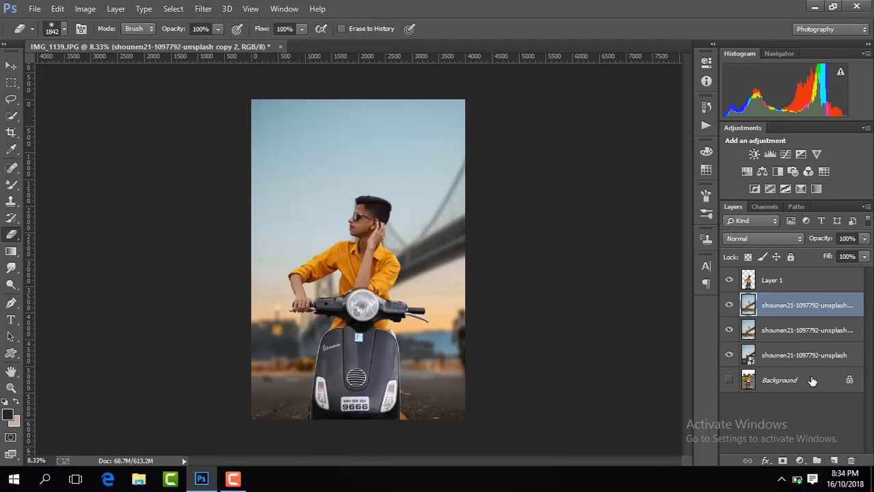
# Merge the three background photo layers into one and duplicate the merged layer
pyautogui.click(797, 357)
pyautogui.keyDown('ctrl'); pyautogui.click(817, 331); pyautogui.keyUp('ctrl')
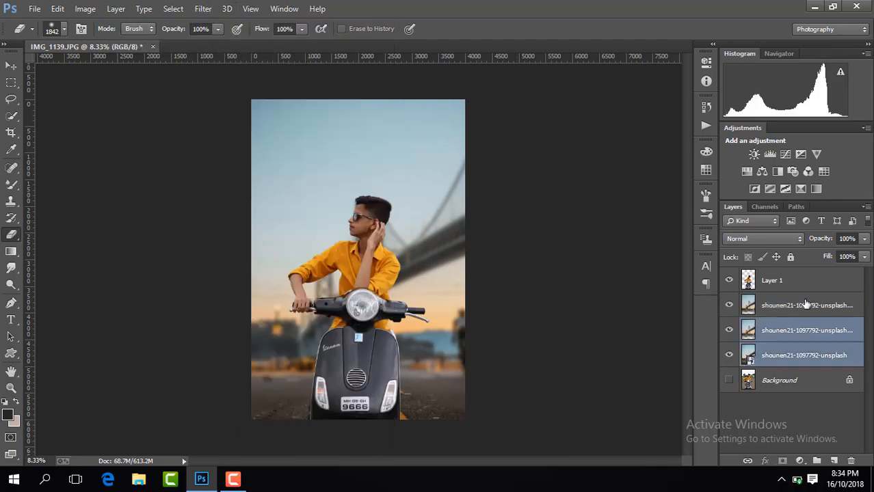
pyautogui.rightClick(807, 330)
pyautogui.click(573, 366)
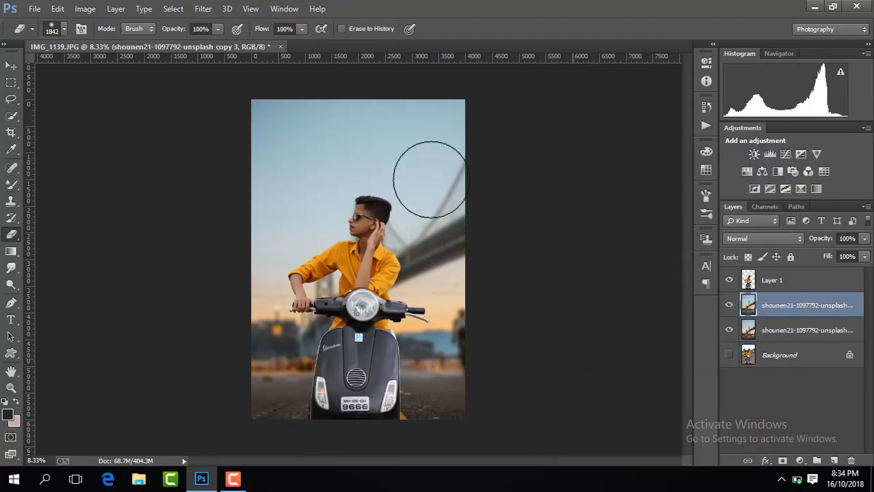
# Using Camera Raw on the background copy, set contrast to +32, shadows +23, blacks -25, clarity +18 and vibrance +14
pyautogui.click(203, 8)
pyautogui.click(252, 85)
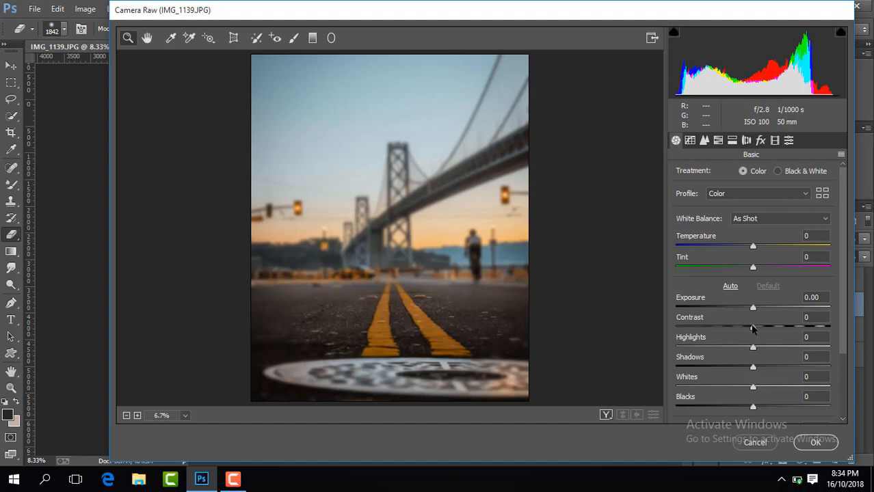
pyautogui.moveTo(752, 327); pyautogui.dragTo(775, 327)
pyautogui.moveTo(753, 367); pyautogui.dragTo(770, 370)
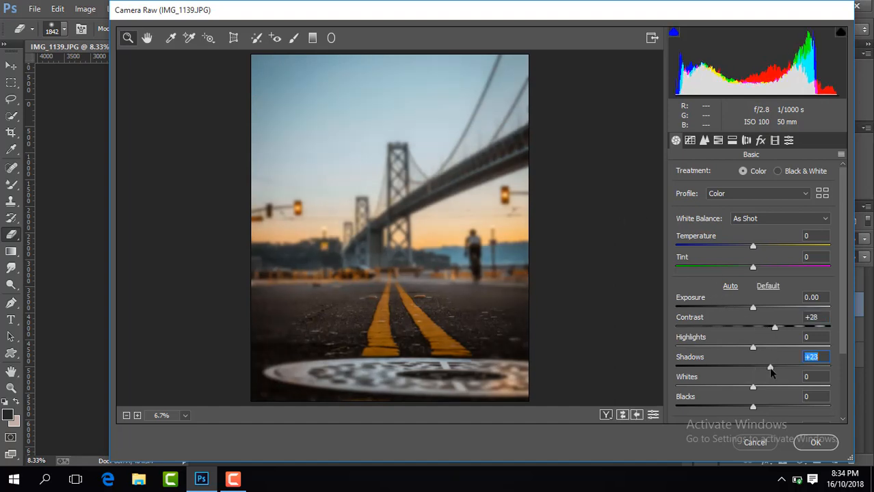
pyautogui.moveTo(753, 408); pyautogui.dragTo(736, 410)
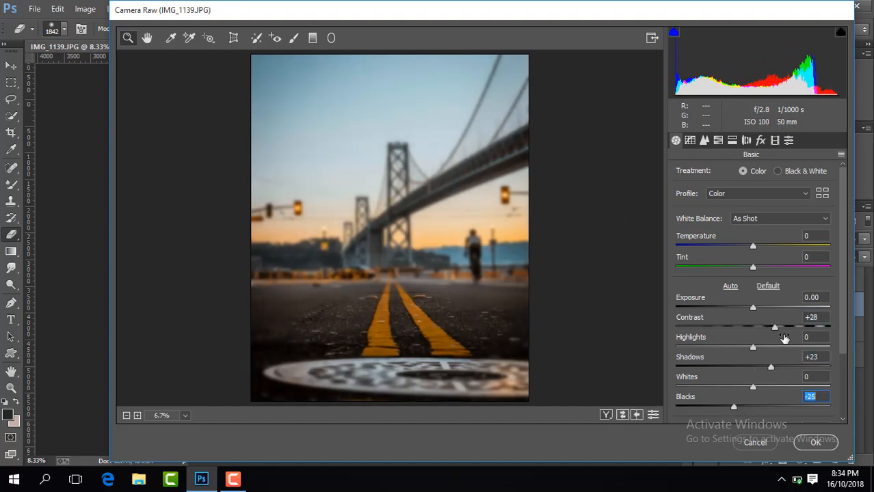
pyautogui.moveTo(775, 328); pyautogui.dragTo(767, 350)
pyautogui.scroll(-3, 744, 350)
pyautogui.moveTo(753, 393); pyautogui.dragTo(764, 394)
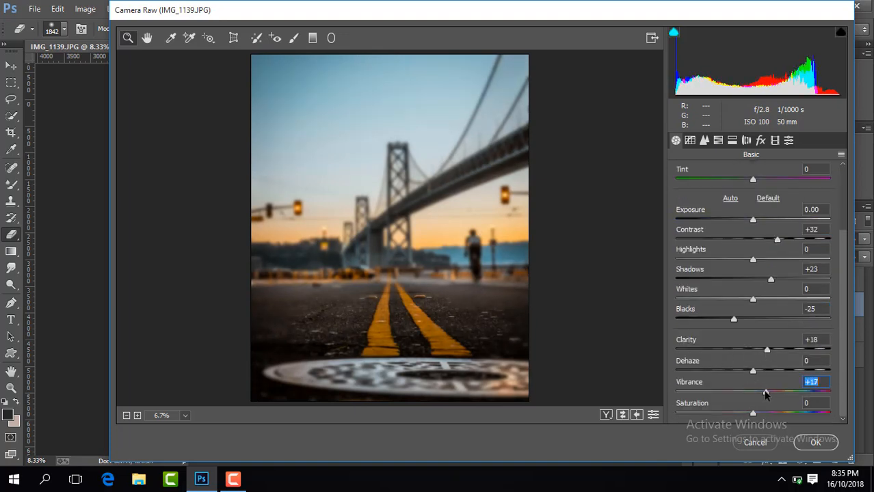
# Set the background's saturation to +28 for yellows, +23 for aquas and +35 for blues, and shift the blues hue slightly toward aqua
pyautogui.click(718, 141)
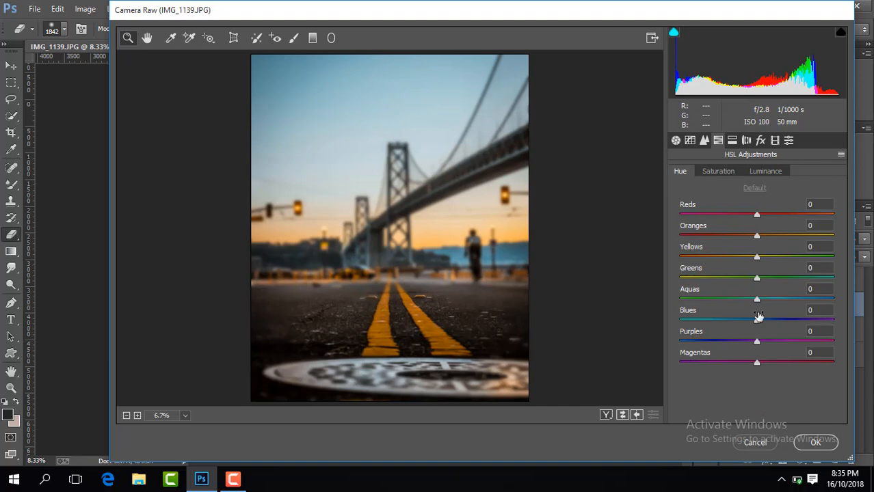
pyautogui.click(718, 171)
pyautogui.moveTo(756, 320); pyautogui.dragTo(774, 301)
pyautogui.moveTo(757, 257); pyautogui.dragTo(779, 258)
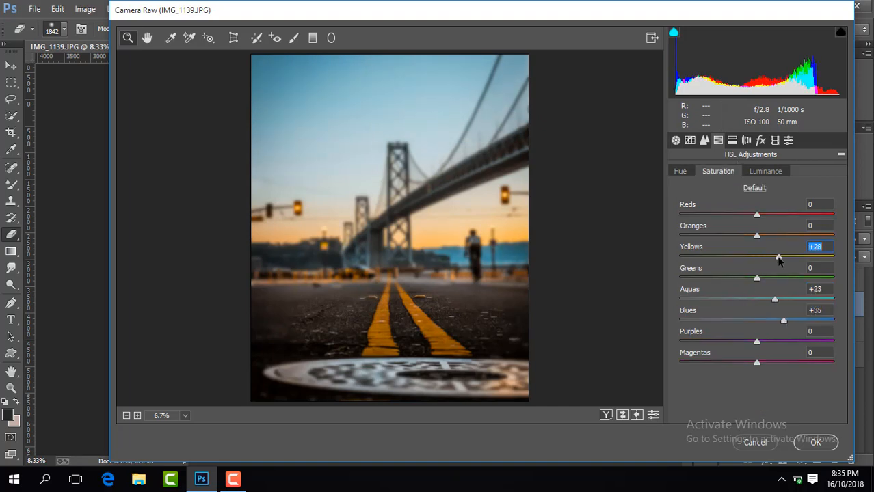
pyautogui.click(688, 170)
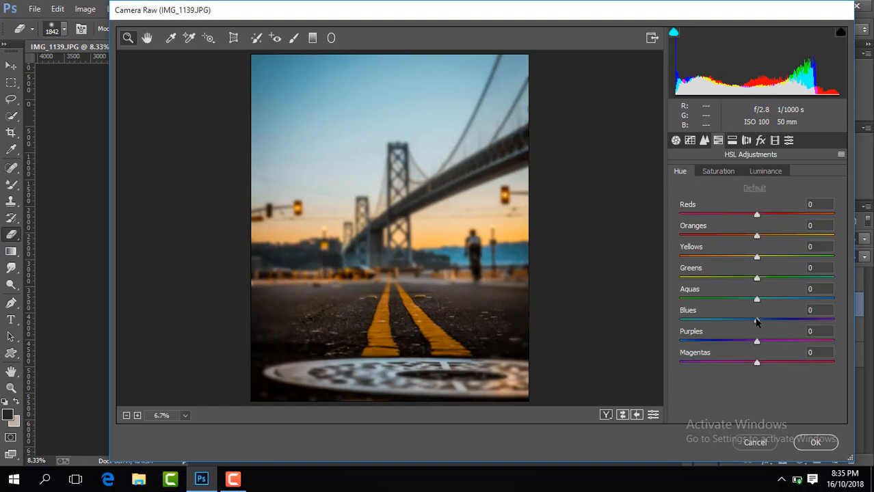
pyautogui.moveTo(757, 320); pyautogui.dragTo(749, 320)
# Increase the background's sharpening amount, fine-tune the blacks and apply the Camera Raw adjustments
pyautogui.click(704, 140)
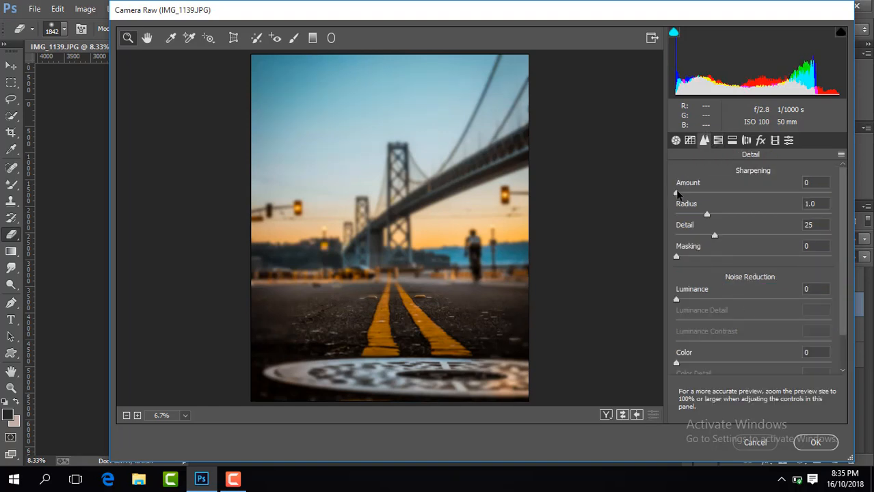
pyautogui.moveTo(675, 194); pyautogui.dragTo(718, 194)
pyautogui.click(677, 140)
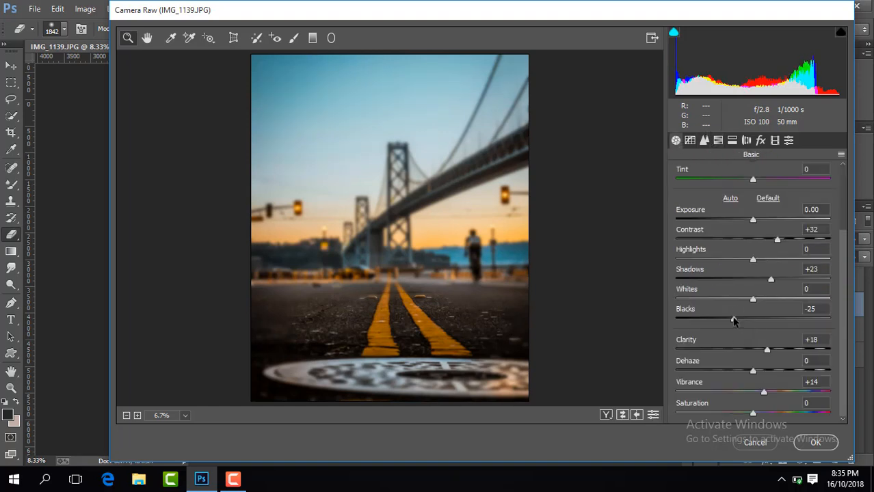
pyautogui.moveTo(734, 321); pyautogui.dragTo(733, 321)
pyautogui.click(815, 442)
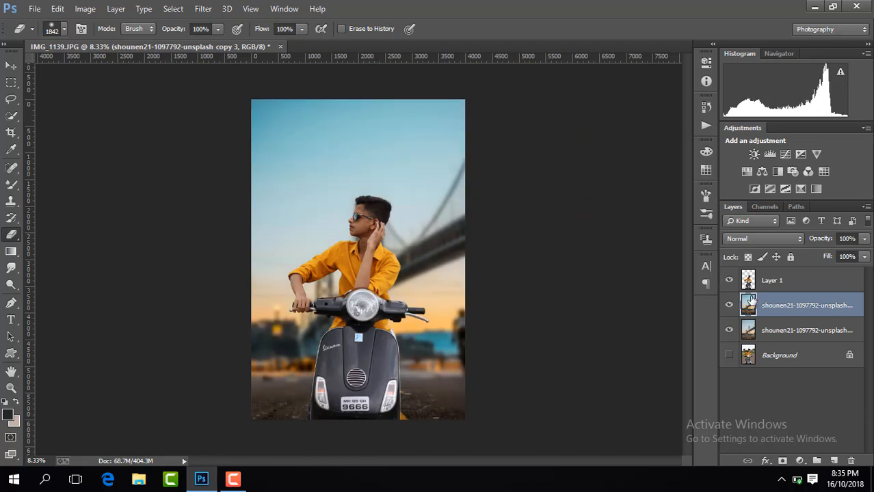
# Compare the background before and after the colour edit by hiding and showing the adjusted layer
pyautogui.click(729, 307)
pyautogui.click(729, 307)
pyautogui.click(729, 308)
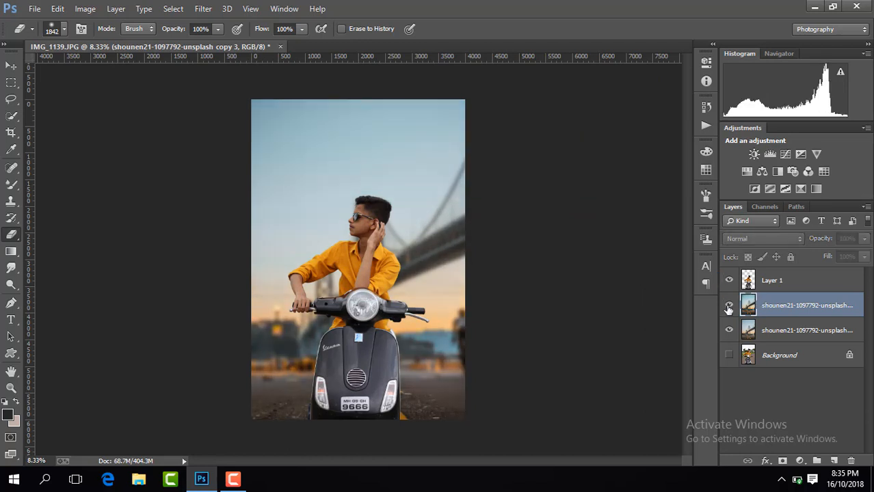
pyautogui.click(729, 308)
# Duplicate Layer 1 and set the copy's Camera Raw contrast to +28, shadows +82, blacks -23, clarity +19 and vibrance +18
pyautogui.click(794, 280)
pyautogui.hotkey('ctrl', 'j')
pyautogui.click(203, 9)
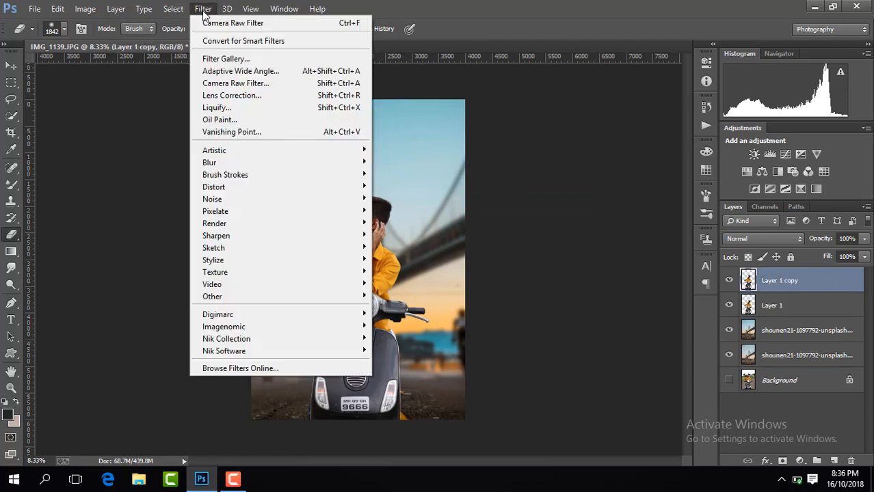
pyautogui.click(256, 84)
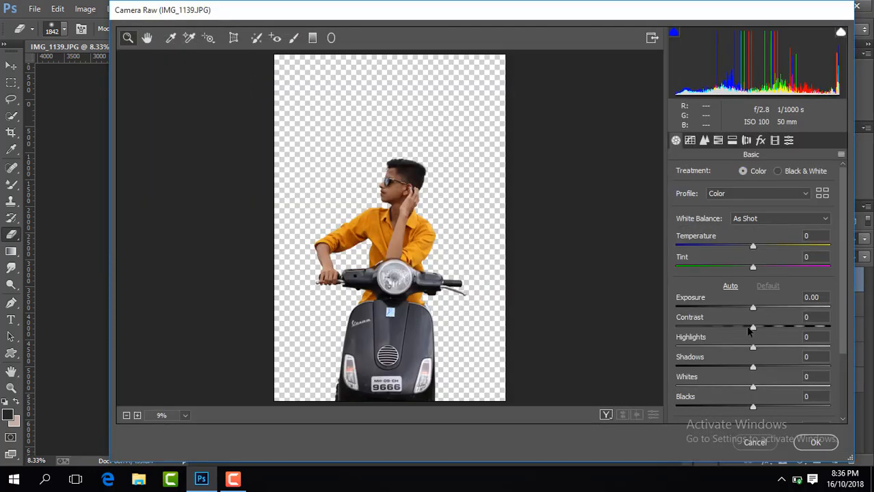
pyautogui.moveTo(752, 369); pyautogui.dragTo(815, 366)
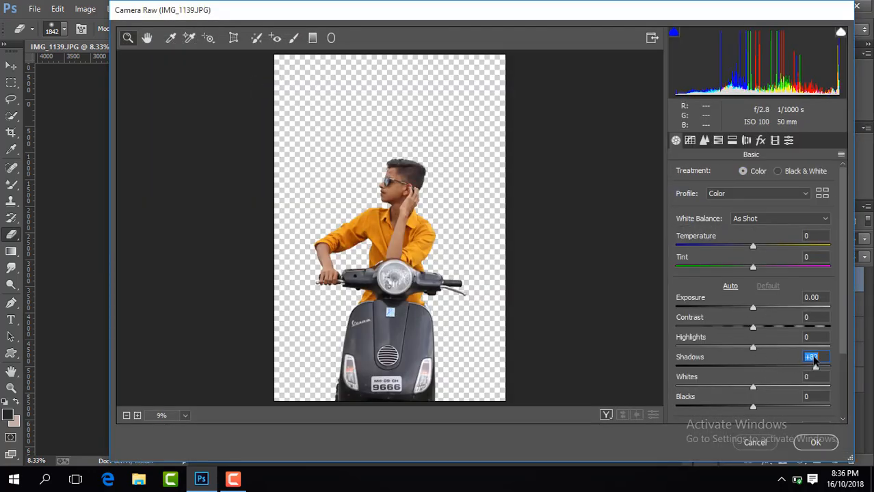
pyautogui.moveTo(753, 327); pyautogui.dragTo(773, 329)
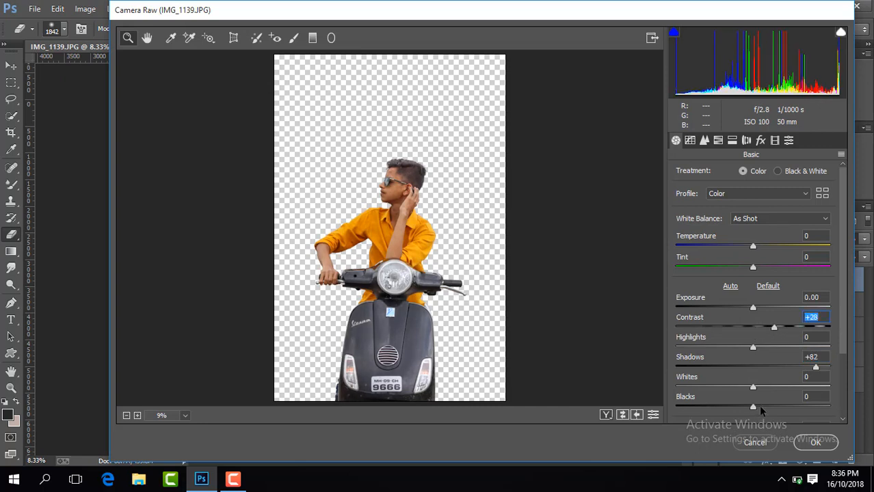
pyautogui.moveTo(755, 407); pyautogui.dragTo(737, 407)
pyautogui.scroll(-3, 845, 340)
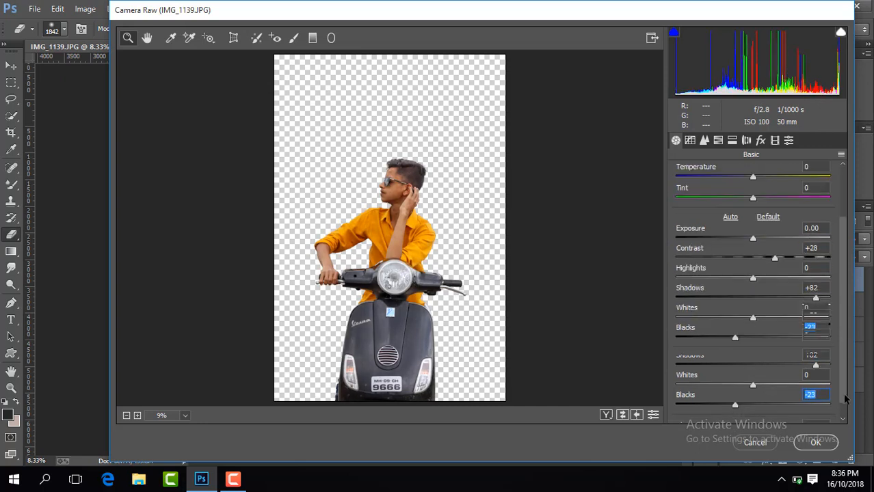
pyautogui.moveTo(753, 353); pyautogui.dragTo(767, 353)
pyautogui.click(753, 396)
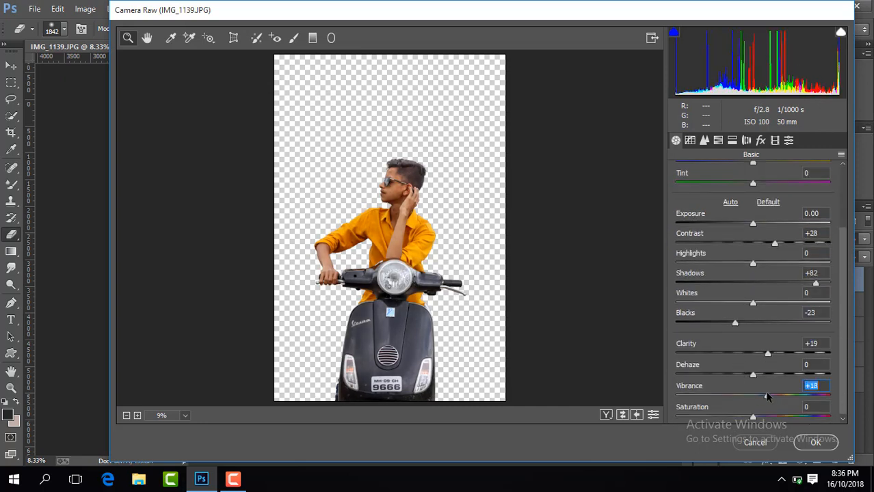
# Brighten the subject's orange luminance, set saturation to -7 for oranges and +73 for blues, and apply the Camera Raw adjustments
pyautogui.click(718, 140)
pyautogui.click(745, 171)
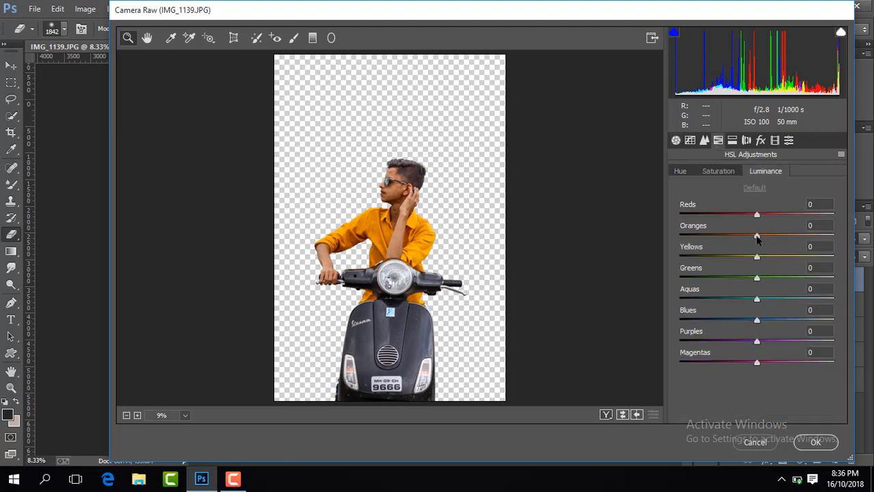
pyautogui.moveTo(756, 236); pyautogui.dragTo(787, 236)
pyautogui.click(726, 171)
pyautogui.click(767, 170)
pyautogui.click(718, 171)
pyautogui.moveTo(757, 320); pyautogui.dragTo(812, 320)
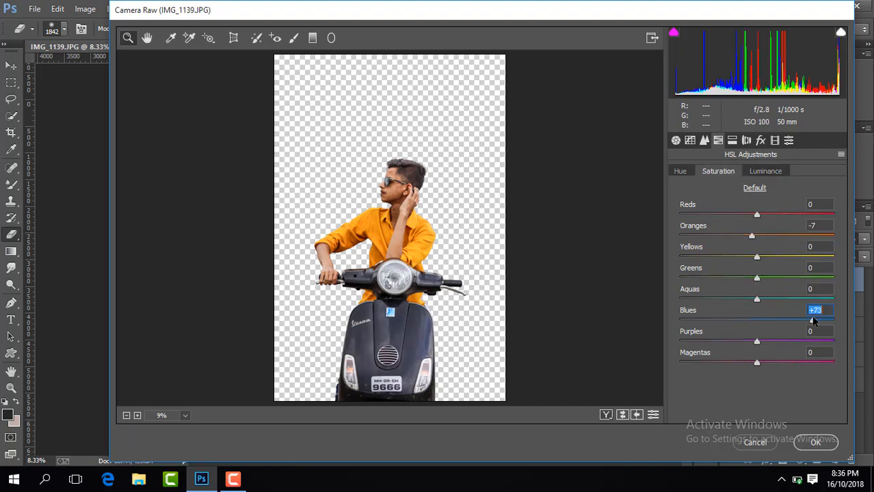
pyautogui.click(703, 142)
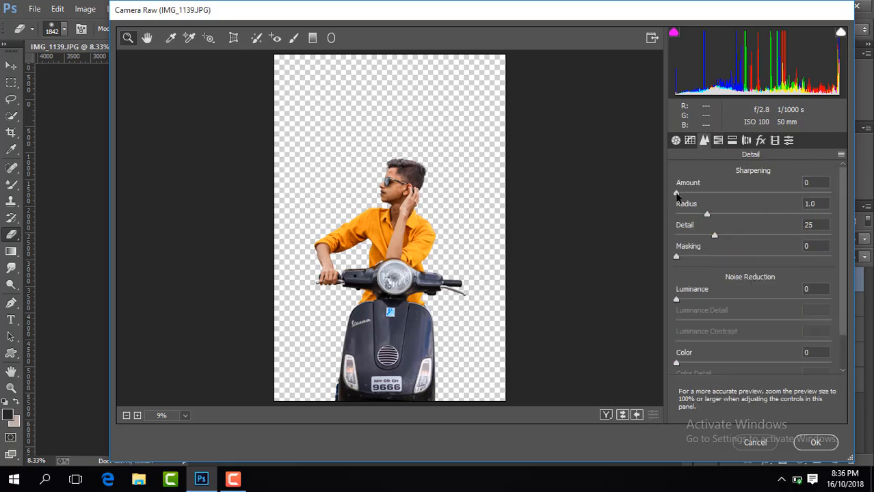
pyautogui.click(816, 443)
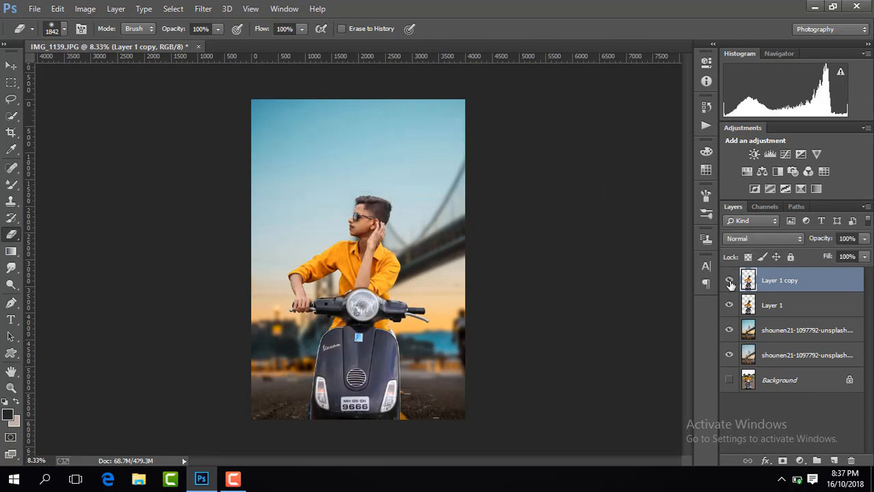
# Check the subject's edit by toggling its layer, merge all visible layers and duplicate the merged layer
pyautogui.click(729, 281)
pyautogui.click(729, 280)
pyautogui.rightClick(830, 310)
pyautogui.click(643, 376)
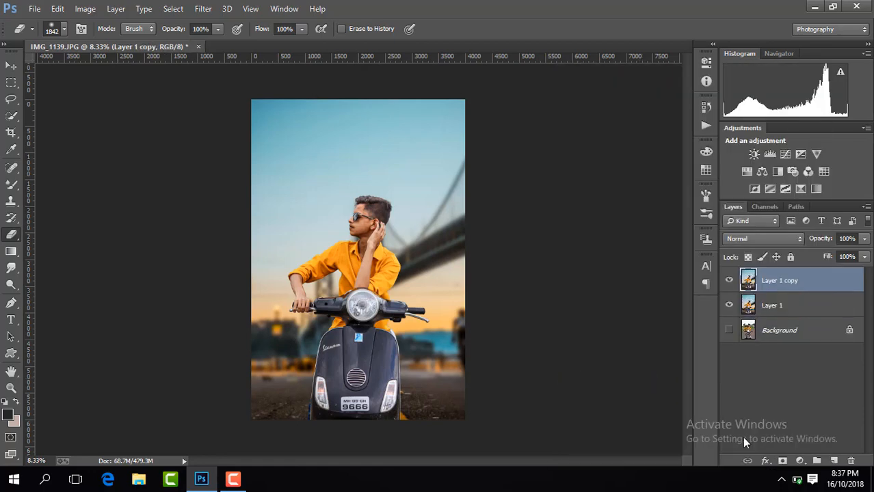
# Add a Selective Color adjustment layer above the merged image and set Black to +9% for the Blacks range
pyautogui.click(782, 461)
pyautogui.hotkey('ctrl', 'z')
pyautogui.click(801, 461)
pyautogui.click(756, 444)
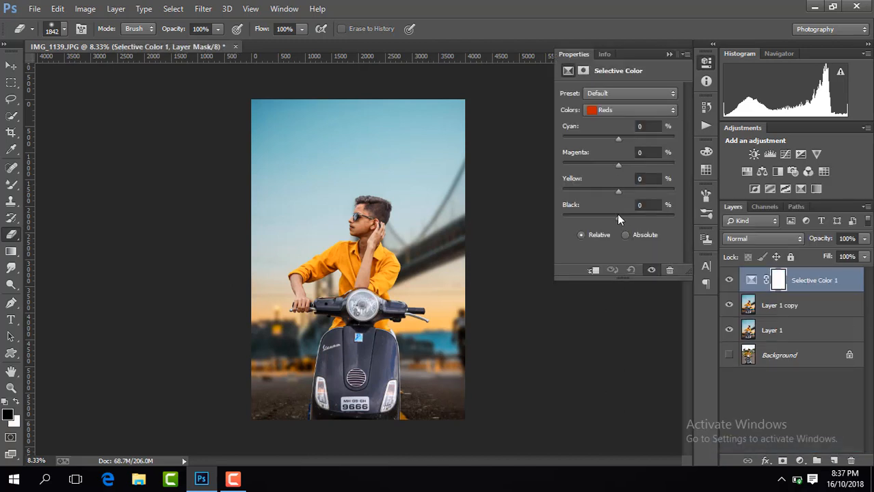
pyautogui.moveTo(617, 216); pyautogui.dragTo(623, 217)
pyautogui.click(615, 117)
pyautogui.click(624, 206)
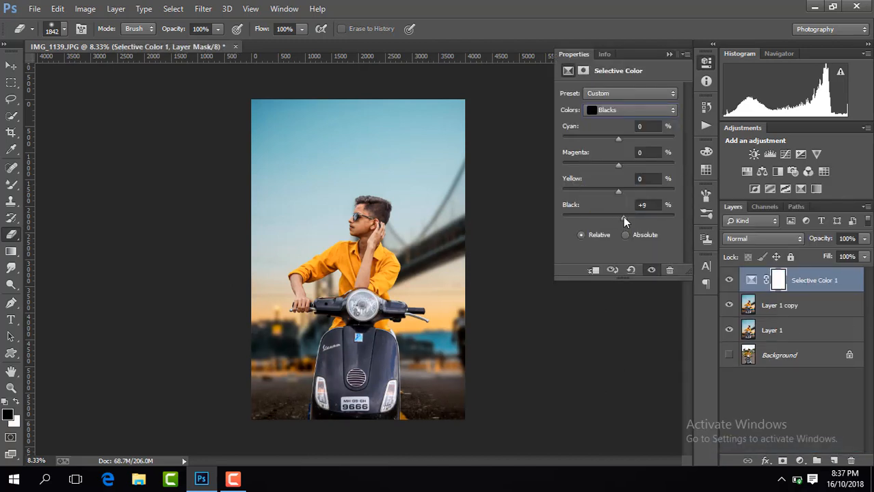
pyautogui.click(668, 55)
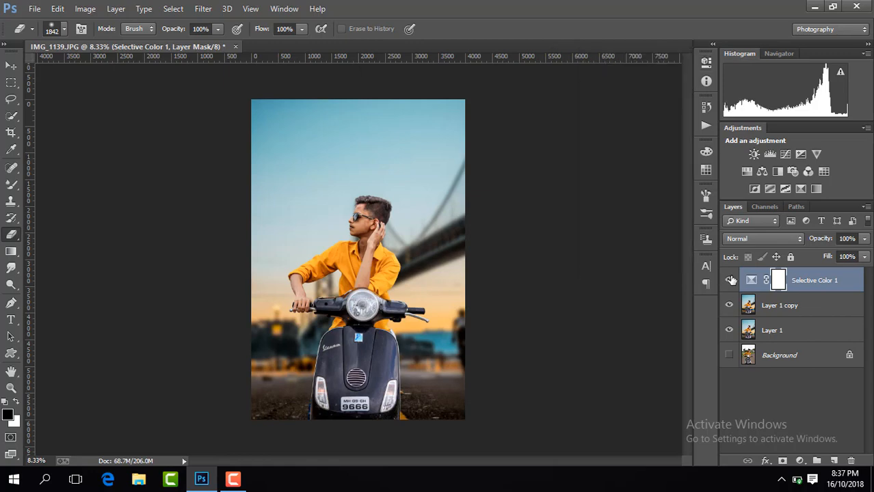
# Merge the Selective Color adjustment with all visible layers and duplicate the merged layer
pyautogui.rightClick(799, 280)
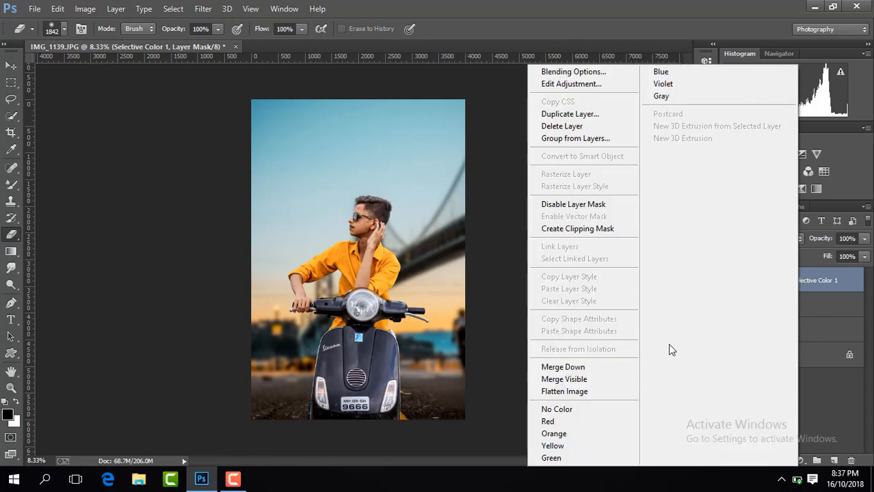
pyautogui.click(619, 378)
pyautogui.hotkey('ctrl', 'j')
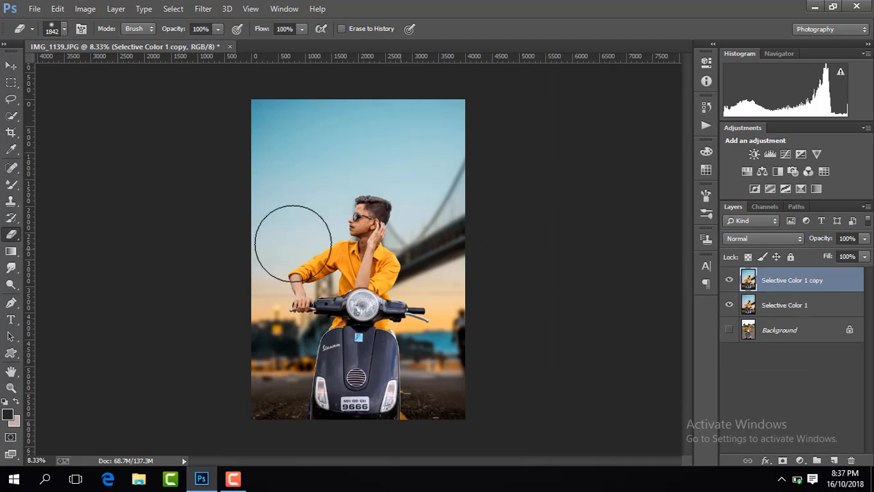
# Open the Camera Raw filter on the duplicate and set contrast +28, blacks -29, shadows +22, clarity +15 and vibrance +17
pyautogui.click(203, 8)
pyautogui.click(260, 83)
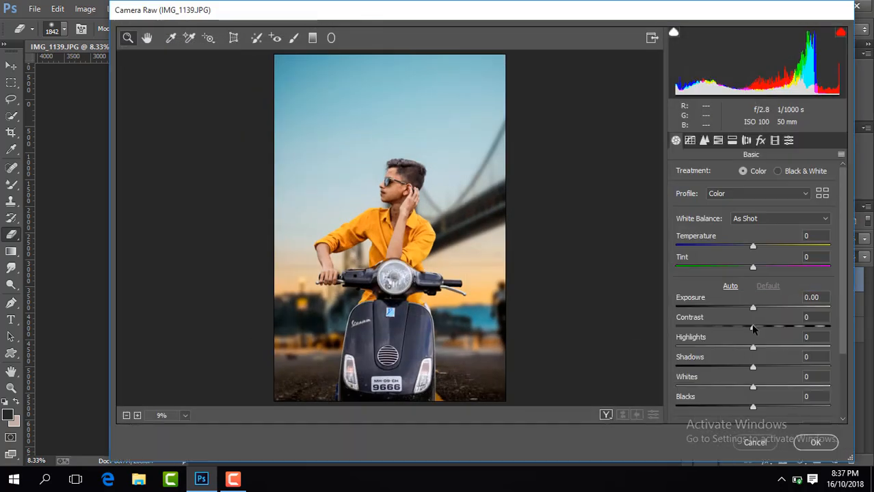
pyautogui.moveTo(752, 329); pyautogui.dragTo(775, 328)
pyautogui.moveTo(754, 408); pyautogui.dragTo(730, 409)
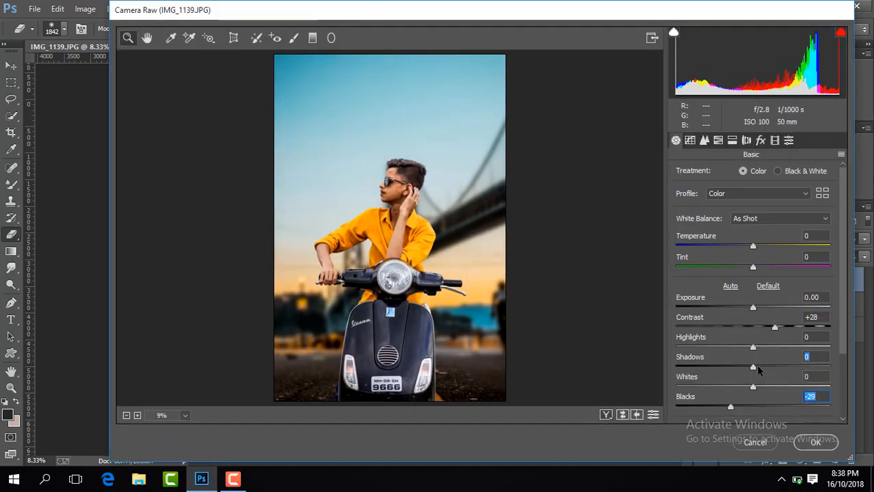
pyautogui.moveTo(758, 370)
pyautogui.mouseDown()
pyautogui.moveTo(777, 368)
pyautogui.moveTo(765, 363)
pyautogui.mouseUp()
pyautogui.scroll(-3, 846, 333)
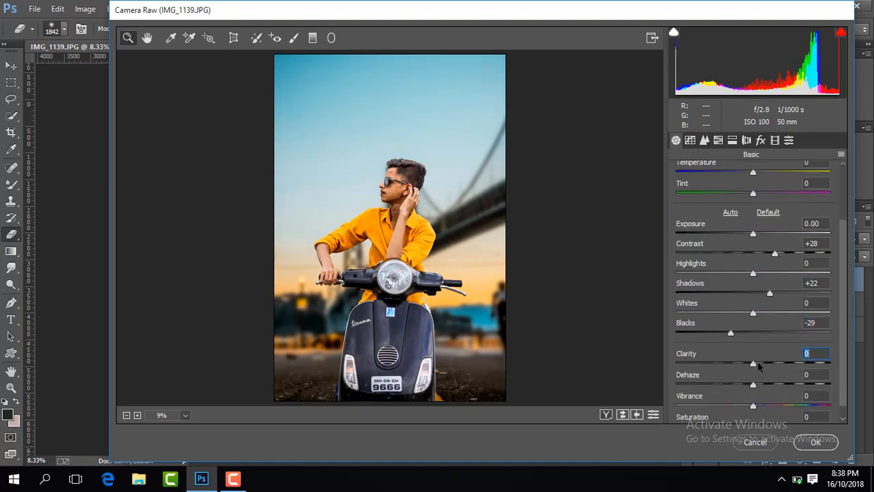
# Set the yellows' saturation to -13 and the oranges' luminance to +23 in the HSL adjustments
pyautogui.click(720, 142)
pyautogui.moveTo(757, 257); pyautogui.dragTo(774, 236)
pyautogui.click(765, 171)
pyautogui.click(718, 171)
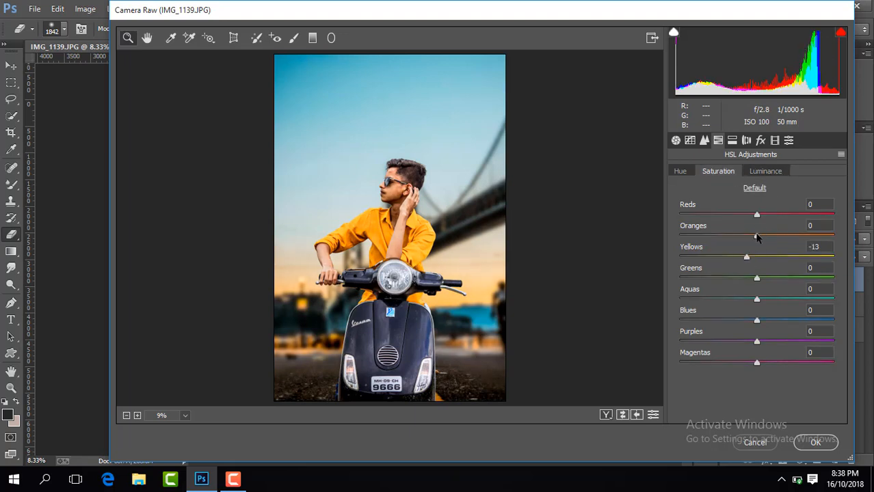
pyautogui.click(757, 236)
pyautogui.click(763, 172)
pyautogui.click(775, 236)
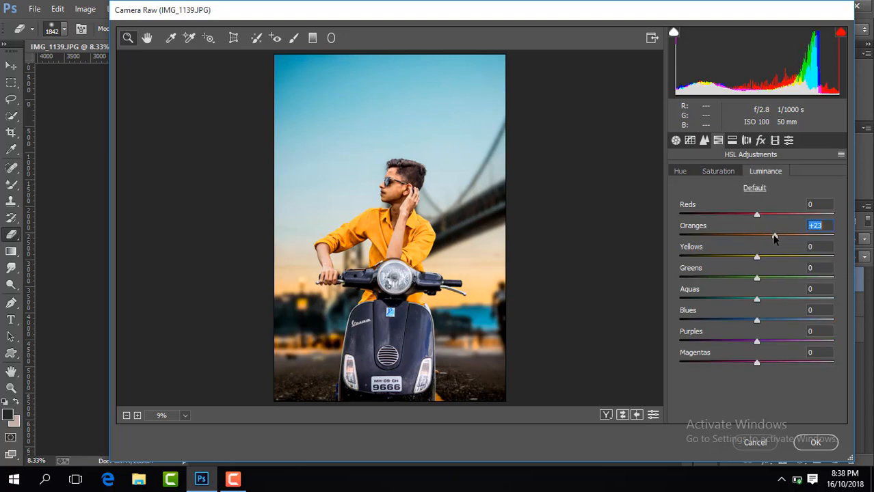
pyautogui.click(719, 171)
# Add a post-crop vignette with amount -23, set dehaze to +8 and apply the Camera Raw adjustments
pyautogui.moveTo(757, 320); pyautogui.dragTo(740, 307)
pyautogui.click(760, 140)
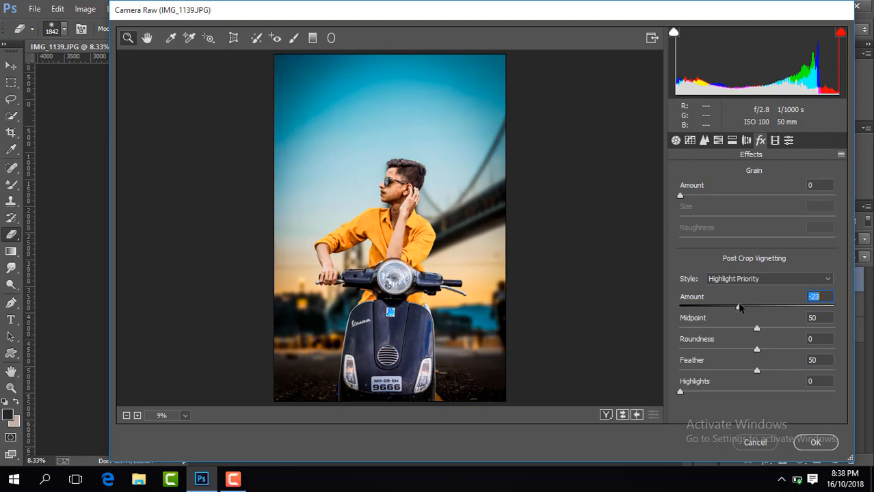
pyautogui.click(704, 140)
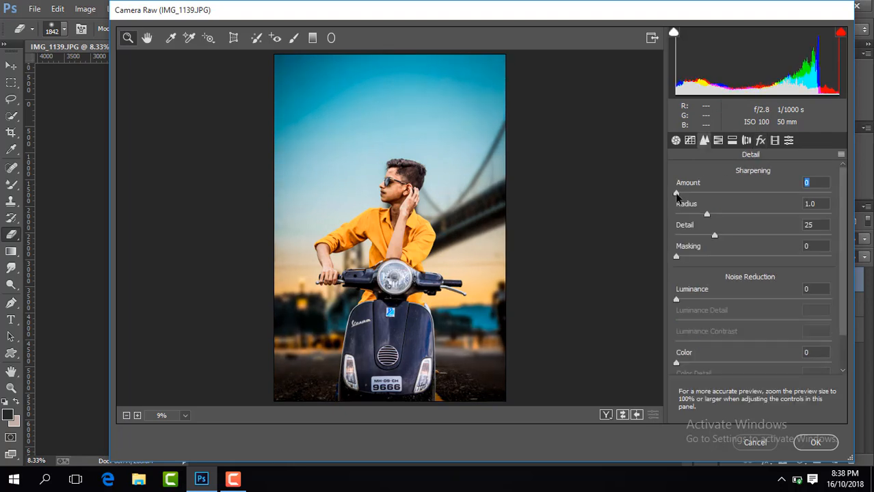
pyautogui.click(675, 140)
pyautogui.moveTo(753, 235); pyautogui.dragTo(753, 235)
pyautogui.moveTo(754, 384); pyautogui.dragTo(760, 387)
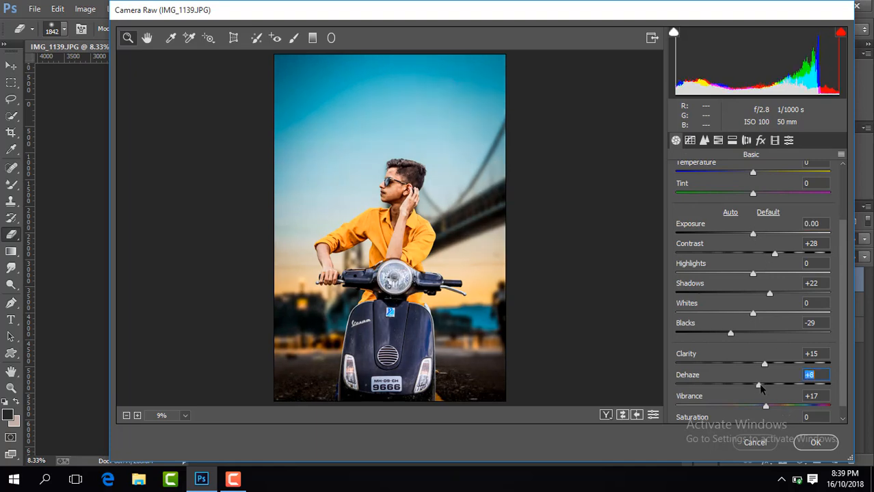
pyautogui.click(815, 443)
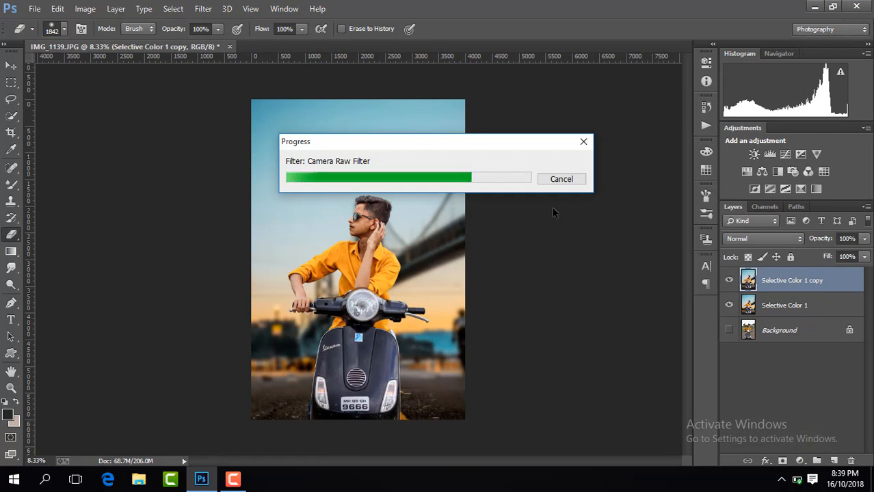
# Compare the image before and after the Camera Raw grading by toggling the top layer's visibility
pyautogui.click(729, 281)
pyautogui.click(729, 280)
pyautogui.click(729, 281)
pyautogui.click(729, 280)
# Duplicate the graded layer and smooth the forehead skin with the Mixer Brush at 103 px, reducing the brush to 76 px
pyautogui.hotkey('ctrl', '+')
pyautogui.hotkey('ctrl', '+')
pyautogui.hotkey('ctrl', '+')
pyautogui.hotkey('ctrl', '+')
pyautogui.hotkey('ctrl', '+')
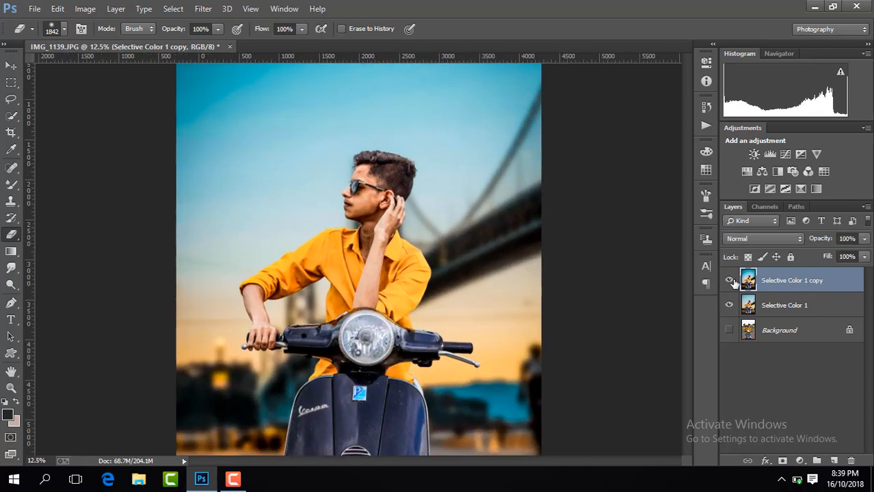
pyautogui.scroll(5, 681, 236)
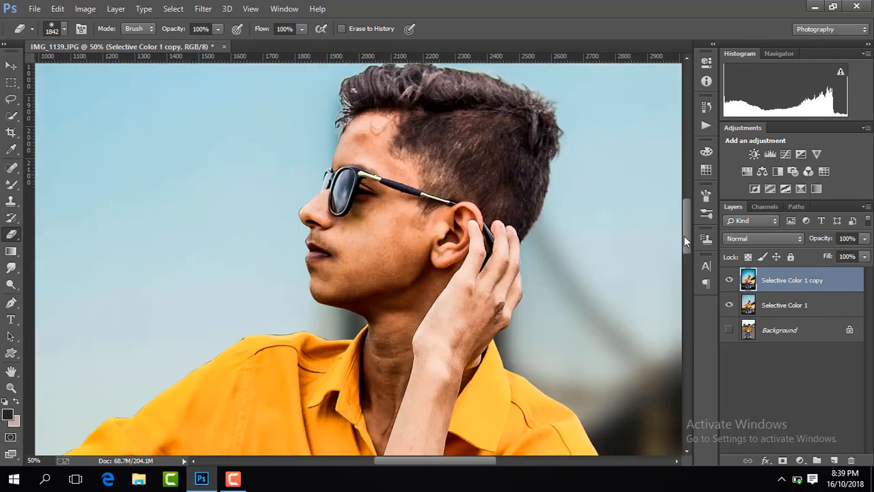
pyautogui.hotkey('ctrl', '+')
pyautogui.hotkey('ctrl', '+')
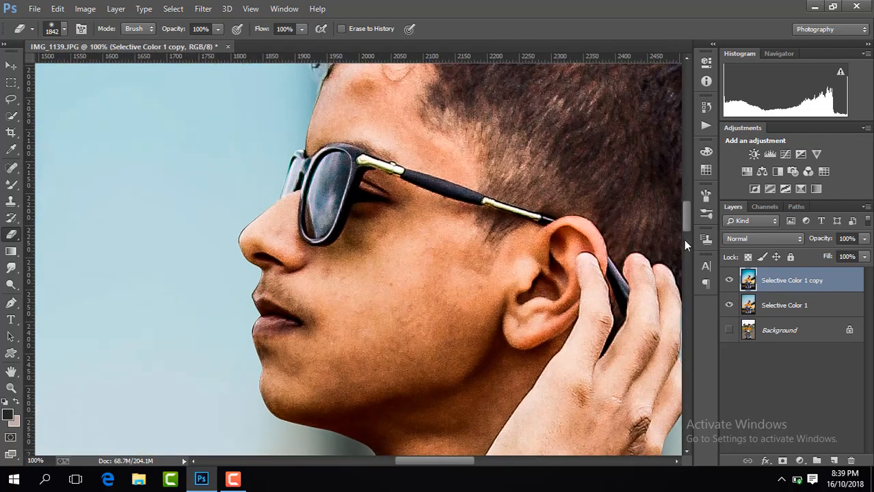
pyautogui.hotkey('ctrl', 'j')
pyautogui.click(8, 185)
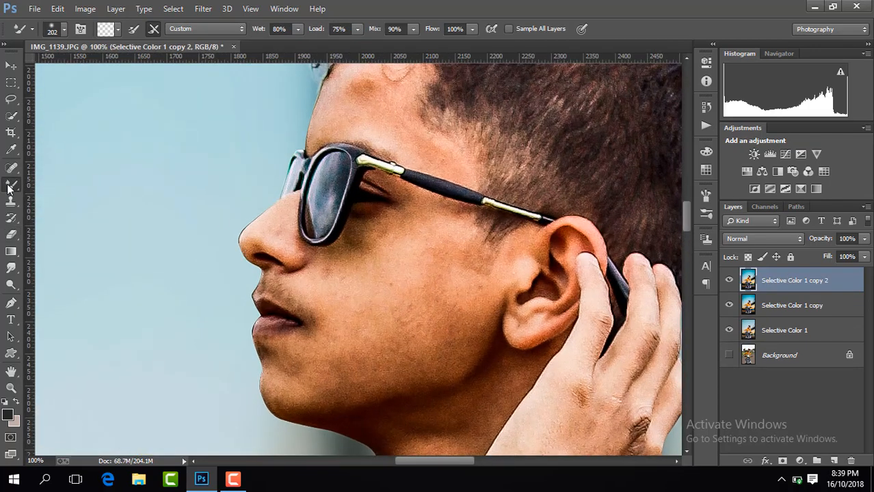
pyautogui.moveTo(688, 217); pyautogui.dragTo(686, 207)
pyautogui.click(63, 30)
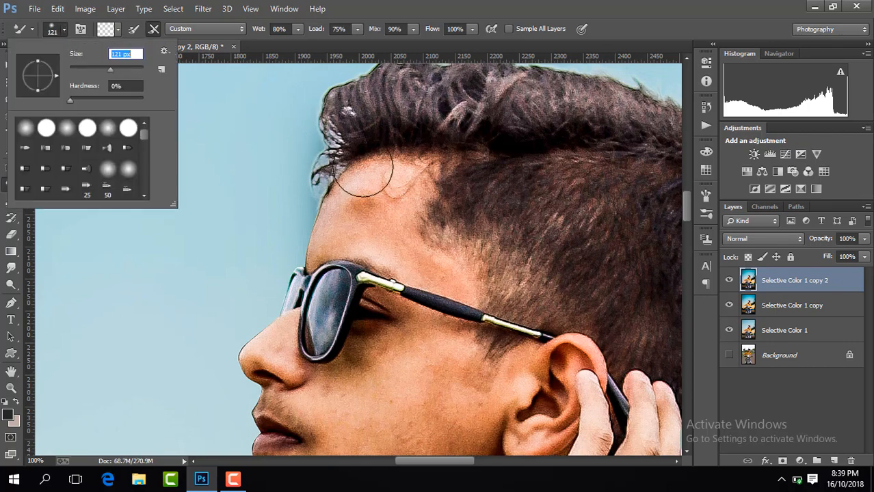
pyautogui.click(107, 69)
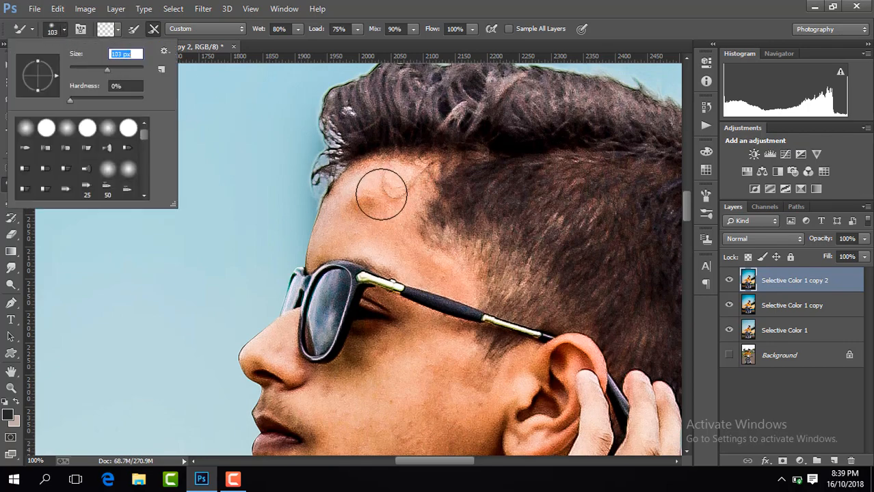
pyautogui.moveTo(355, 224)
pyautogui.mouseDown()
pyautogui.moveTo(386, 185)
pyautogui.moveTo(373, 206)
pyautogui.moveTo(400, 194)
pyautogui.moveTo(389, 184)
pyautogui.moveTo(346, 226)
pyautogui.moveTo(364, 197)
pyautogui.moveTo(346, 221)
pyautogui.moveTo(393, 233)
pyautogui.moveTo(388, 240)
pyautogui.moveTo(400, 244)
pyautogui.moveTo(363, 214)
pyautogui.moveTo(411, 181)
pyautogui.moveTo(349, 235)
pyautogui.moveTo(454, 283)
pyautogui.moveTo(388, 239)
pyautogui.moveTo(350, 230)
pyautogui.moveTo(328, 241)
pyautogui.moveTo(358, 219)
pyautogui.moveTo(363, 199)
pyautogui.moveTo(431, 171)
pyautogui.mouseUp()
pyautogui.click(63, 35)
pyautogui.click(97, 67)
# Smooth the skin of the cheek and jaw with the Mixer Brush at 121 px
pyautogui.moveTo(685, 213); pyautogui.dragTo(686, 228)
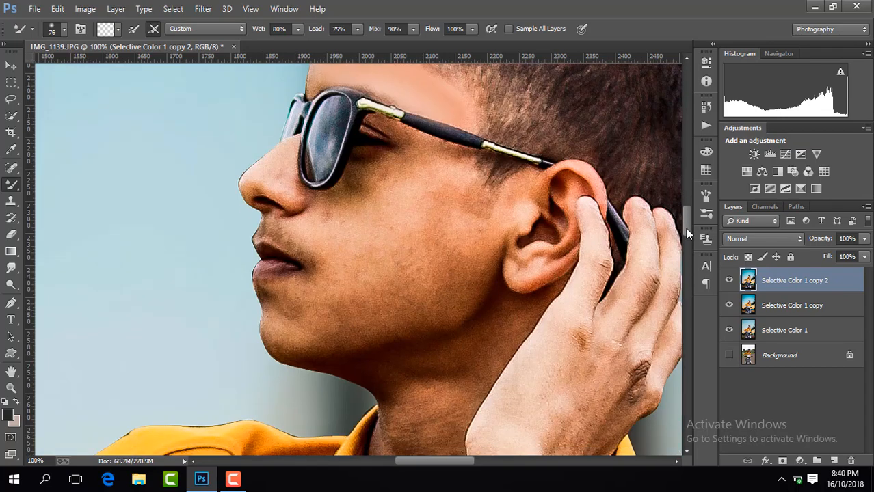
pyautogui.click(65, 29)
pyautogui.click(104, 69)
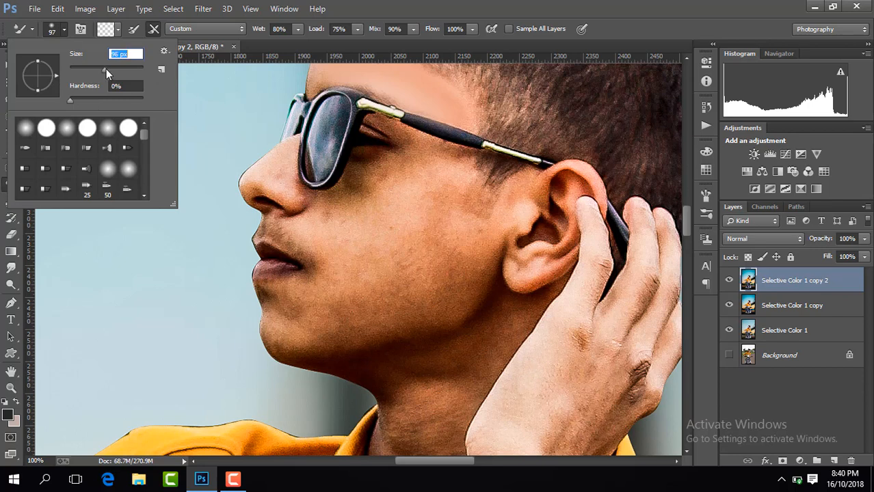
pyautogui.moveTo(106, 68); pyautogui.dragTo(112, 69)
pyautogui.click(406, 205)
pyautogui.moveTo(405, 205)
pyautogui.mouseDown()
pyautogui.moveTo(442, 178)
pyautogui.moveTo(422, 258)
pyautogui.moveTo(458, 247)
pyautogui.moveTo(471, 252)
pyautogui.moveTo(464, 265)
pyautogui.moveTo(415, 299)
pyautogui.moveTo(421, 230)
pyautogui.moveTo(342, 278)
pyautogui.moveTo(375, 279)
pyautogui.moveTo(376, 305)
pyautogui.moveTo(410, 279)
pyautogui.moveTo(387, 293)
pyautogui.moveTo(419, 296)
pyautogui.moveTo(457, 274)
pyautogui.moveTo(429, 277)
pyautogui.moveTo(444, 262)
pyautogui.moveTo(471, 258)
pyautogui.moveTo(391, 277)
pyautogui.moveTo(291, 322)
pyautogui.moveTo(343, 302)
pyautogui.moveTo(350, 311)
pyautogui.moveTo(295, 327)
pyautogui.moveTo(345, 271)
pyautogui.moveTo(350, 211)
pyautogui.moveTo(390, 182)
pyautogui.moveTo(405, 210)
pyautogui.moveTo(439, 189)
pyautogui.mouseUp()
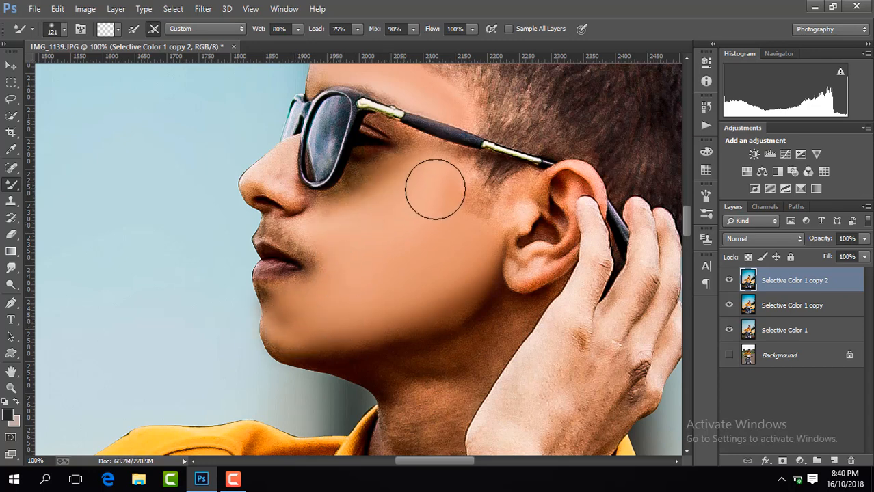
# Smooth the nose and ear with a 50 px Mixer Brush
pyautogui.click(64, 30)
pyautogui.click(101, 69)
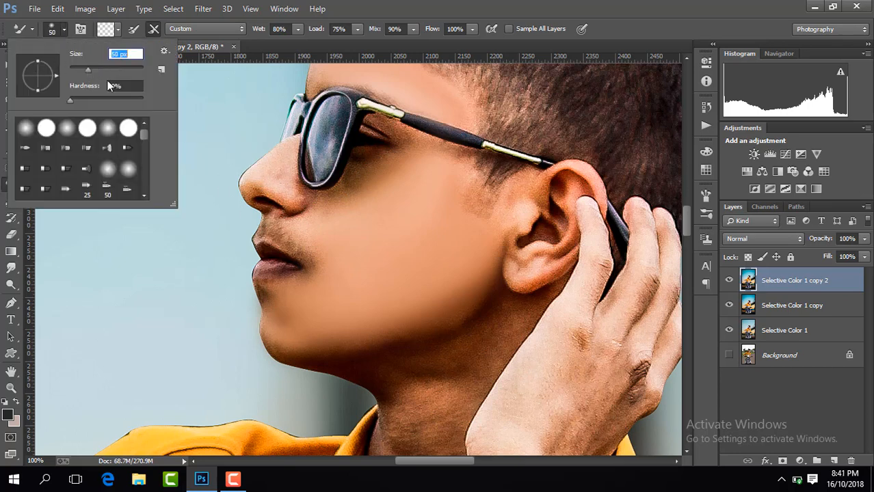
pyautogui.click(277, 178)
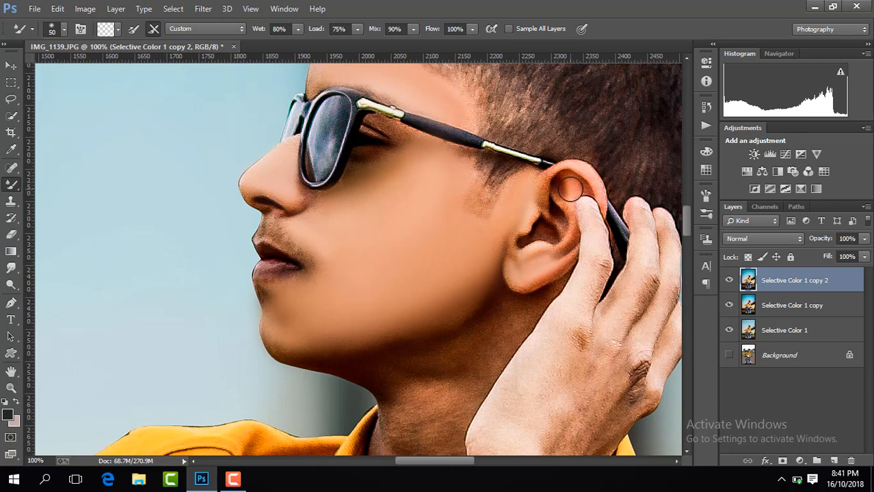
# Smooth the neck skin beneath the jaw down to the collar with the Mixer Brush at 80 px
pyautogui.scroll(-5, 686, 229)
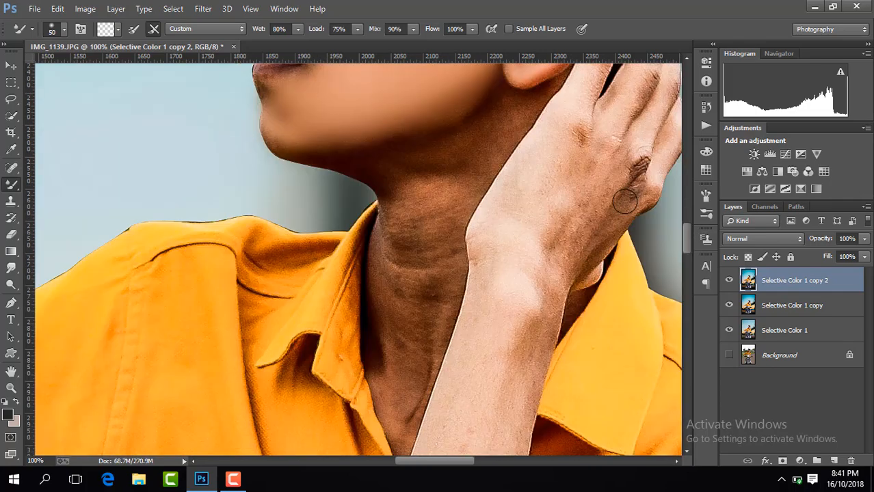
pyautogui.click(63, 29)
pyautogui.click(469, 172)
pyautogui.moveTo(436, 226)
pyautogui.mouseDown()
pyautogui.moveTo(469, 179)
pyautogui.moveTo(433, 223)
pyautogui.moveTo(411, 187)
pyautogui.moveTo(458, 163)
pyautogui.moveTo(415, 181)
pyautogui.moveTo(409, 172)
pyautogui.moveTo(451, 163)
pyautogui.moveTo(485, 136)
pyautogui.moveTo(469, 188)
pyautogui.moveTo(507, 128)
pyautogui.moveTo(446, 221)
pyautogui.moveTo(432, 335)
pyautogui.moveTo(417, 240)
pyautogui.mouseUp()
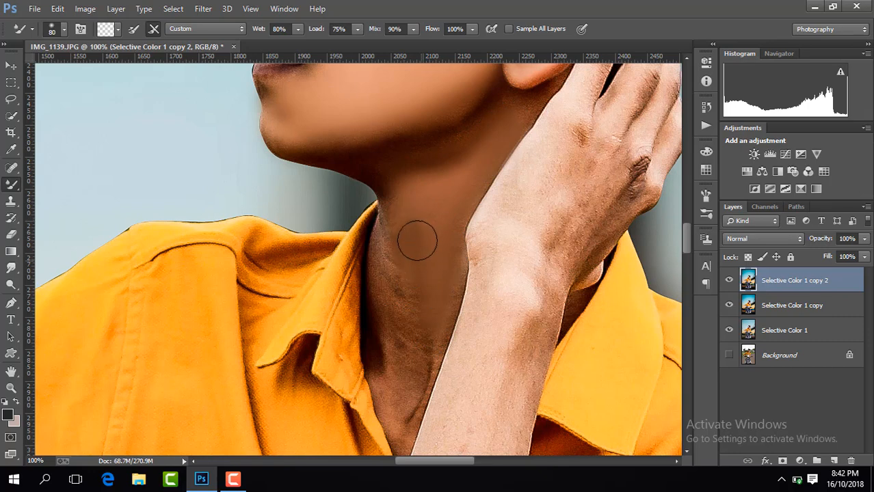
pyautogui.moveTo(393, 284)
pyautogui.mouseDown()
pyautogui.moveTo(418, 354)
pyautogui.moveTo(400, 317)
pyautogui.moveTo(398, 372)
pyautogui.moveTo(422, 351)
pyautogui.moveTo(423, 302)
pyautogui.mouseUp()
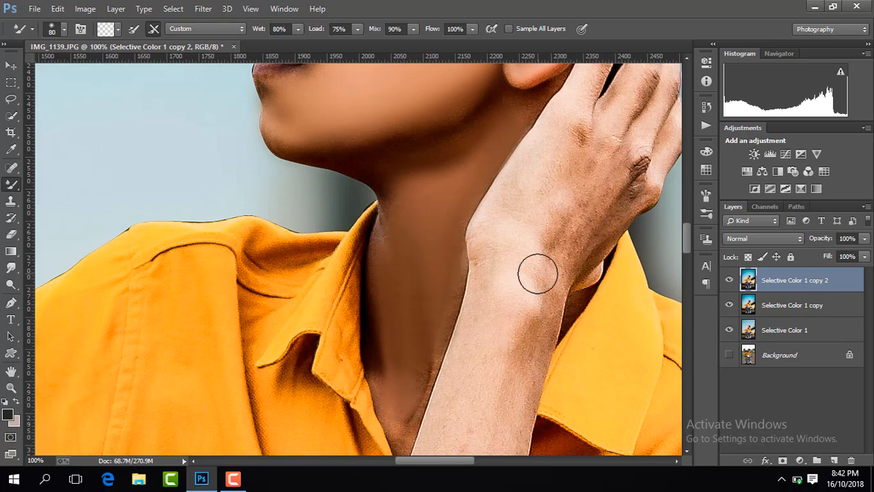
# Smooth the raised hand and its forearm down to the headlight with the Mixer Brush at 142 px
pyautogui.hotkey('ctrl', '-')
pyautogui.click(65, 29)
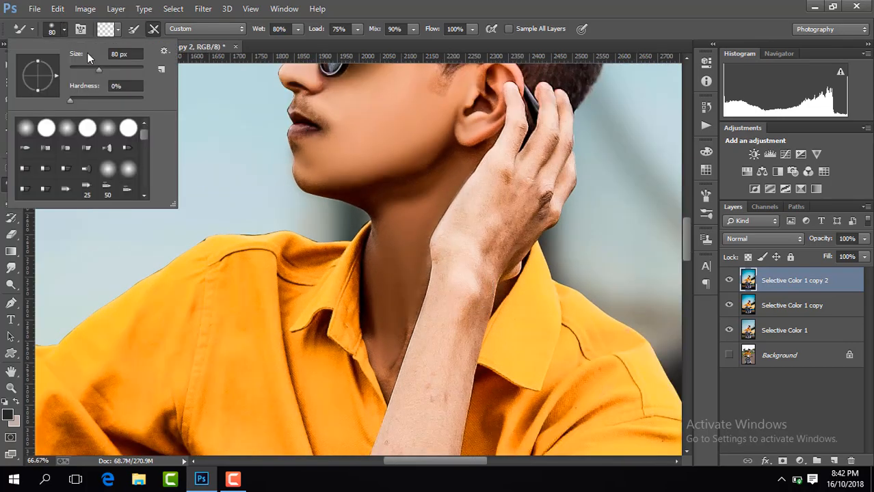
pyautogui.click(114, 69)
pyautogui.click(490, 232)
pyautogui.moveTo(503, 225)
pyautogui.mouseDown()
pyautogui.moveTo(476, 277)
pyautogui.moveTo(477, 221)
pyautogui.moveTo(471, 238)
pyautogui.moveTo(482, 212)
pyautogui.mouseUp()
pyautogui.moveTo(686, 248); pyautogui.dragTo(685, 261)
pyautogui.moveTo(460, 186)
pyautogui.mouseDown()
pyautogui.moveTo(437, 256)
pyautogui.moveTo(427, 349)
pyautogui.mouseUp()
pyautogui.moveTo(447, 171)
pyautogui.mouseDown()
pyautogui.moveTo(460, 168)
pyautogui.moveTo(476, 101)
pyautogui.moveTo(489, 118)
pyautogui.mouseUp()
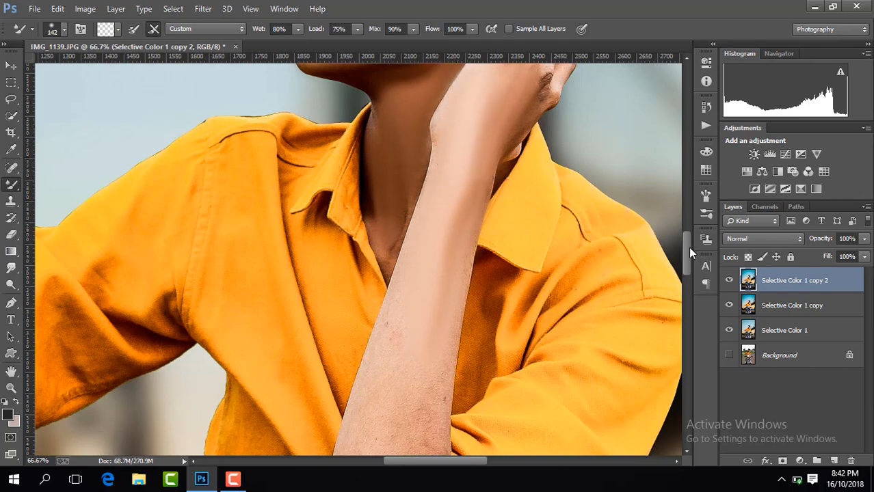
pyautogui.moveTo(688, 248); pyautogui.dragTo(686, 267)
pyautogui.moveTo(419, 193)
pyautogui.mouseDown()
pyautogui.moveTo(415, 256)
pyautogui.moveTo(424, 261)
pyautogui.moveTo(414, 324)
pyautogui.moveTo(401, 221)
pyautogui.moveTo(368, 322)
pyautogui.moveTo(378, 310)
pyautogui.moveTo(420, 329)
pyautogui.mouseUp()
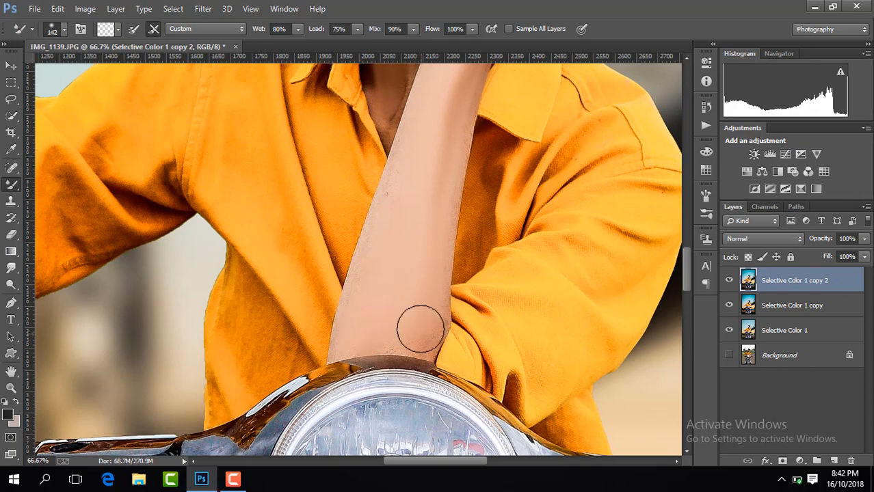
# Smooth the skin of the other forearm, from the rolled sleeve to the wrist on the handlebar
pyautogui.moveTo(444, 462); pyautogui.dragTo(385, 462)
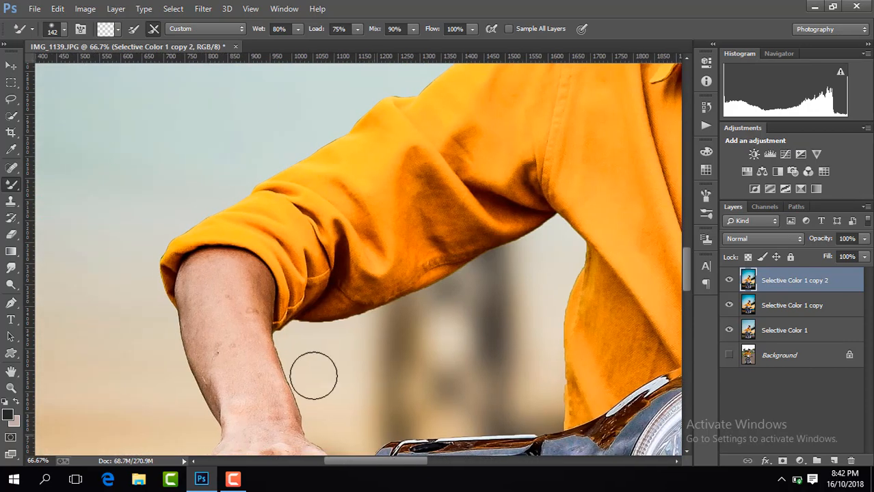
pyautogui.moveTo(231, 312)
pyautogui.mouseDown()
pyautogui.moveTo(246, 309)
pyautogui.moveTo(233, 274)
pyautogui.moveTo(220, 325)
pyautogui.moveTo(210, 286)
pyautogui.moveTo(220, 353)
pyautogui.moveTo(231, 384)
pyautogui.moveTo(254, 411)
pyautogui.moveTo(259, 398)
pyautogui.moveTo(201, 281)
pyautogui.mouseUp()
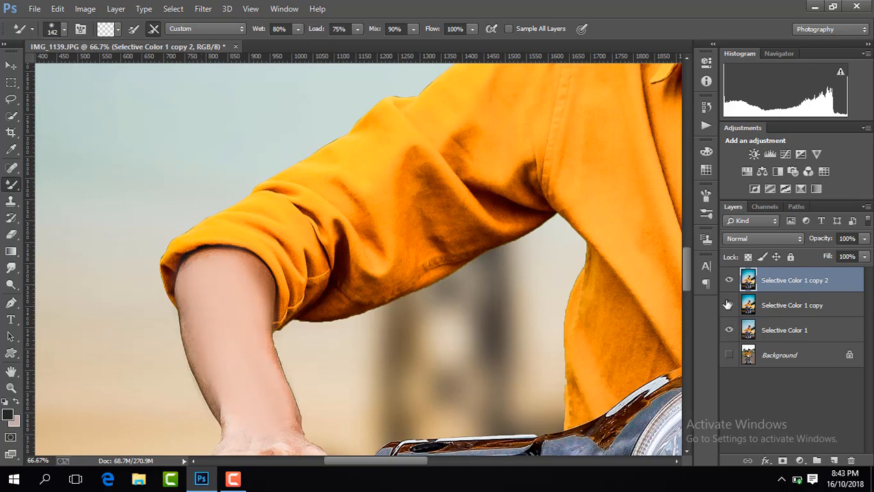
pyautogui.scroll(-5, 687, 277)
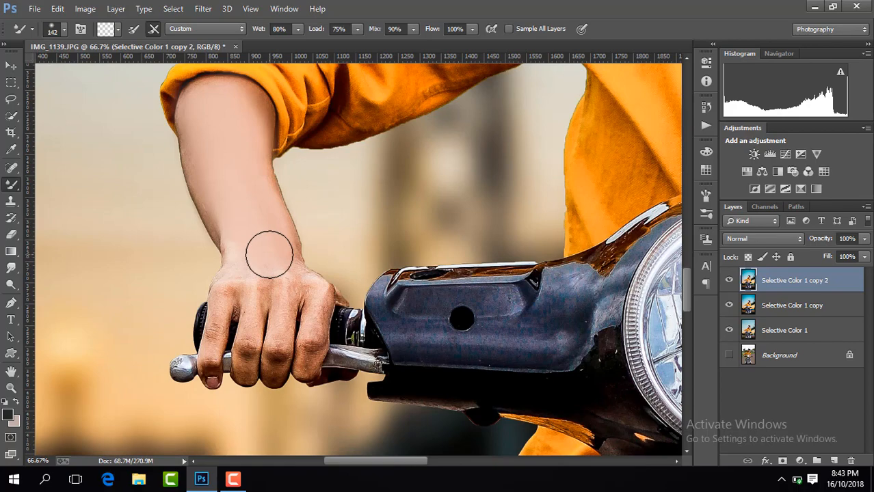
# Check the skin retouching on the whole image by toggling the top layer's visibility
pyautogui.hotkey('ctrl', '-')
pyautogui.hotkey('ctrl', '-')
pyautogui.hotkey('ctrl', '-')
pyautogui.hotkey('ctrl', '-')
pyautogui.hotkey('ctrl', '-')
pyautogui.hotkey('ctrl', '-')
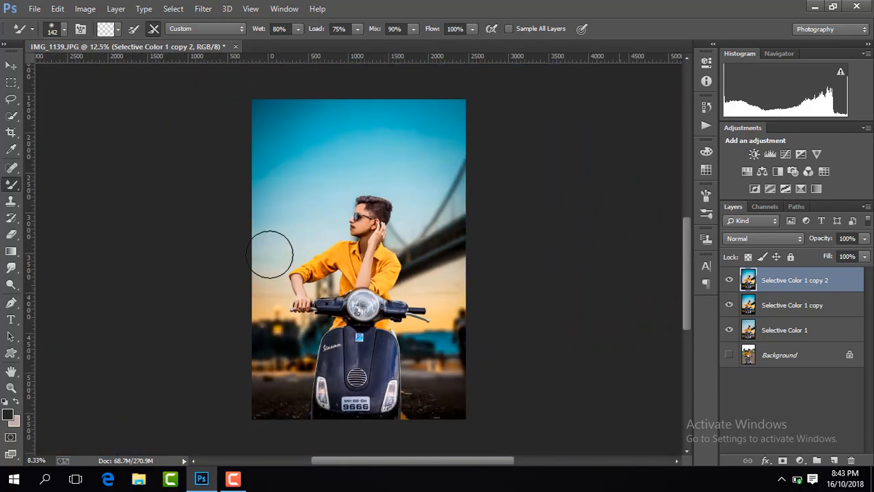
pyautogui.click(730, 285)
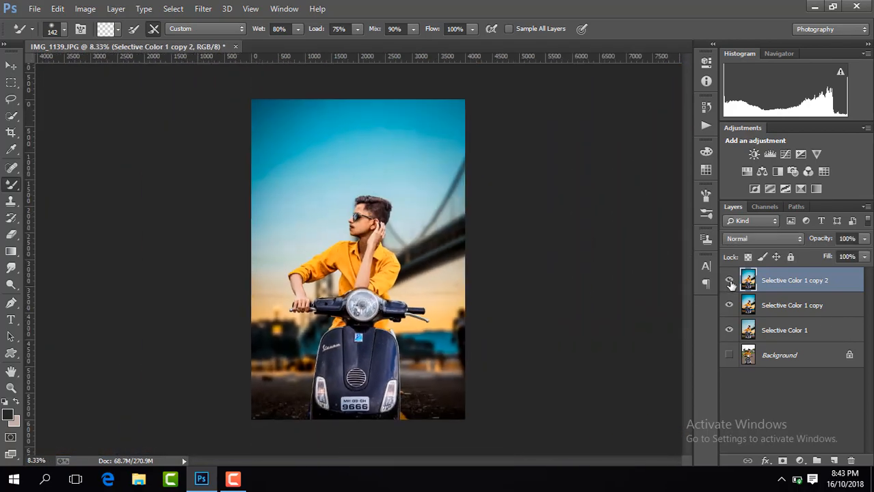
# Merge the retouched layer with all other visible layers and duplicate the result
pyautogui.rightClick(778, 289)
pyautogui.click(579, 380)
pyautogui.hotkey('ctrl', 'j')
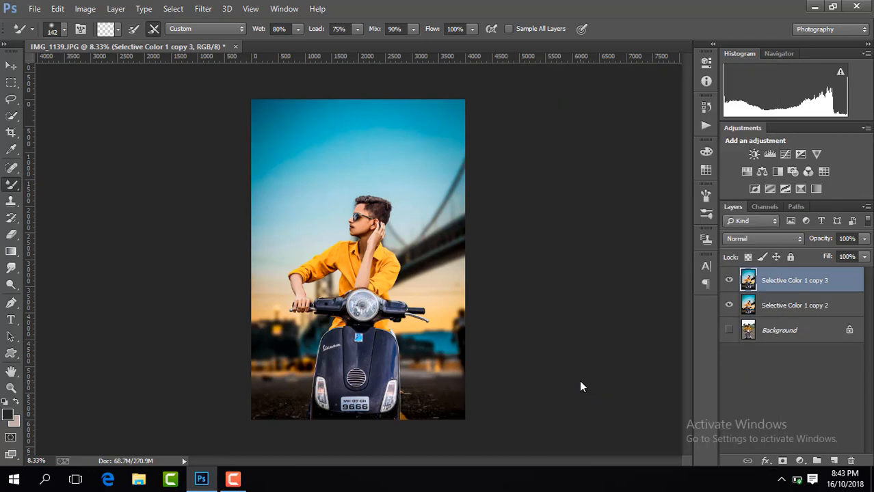
# Draw a dark foreground-to-transparent linear gradient from the image's bottom edge up to the scooter's headlight
pyautogui.click(11, 251)
pyautogui.moveTo(355, 420); pyautogui.dragTo(353, 302)
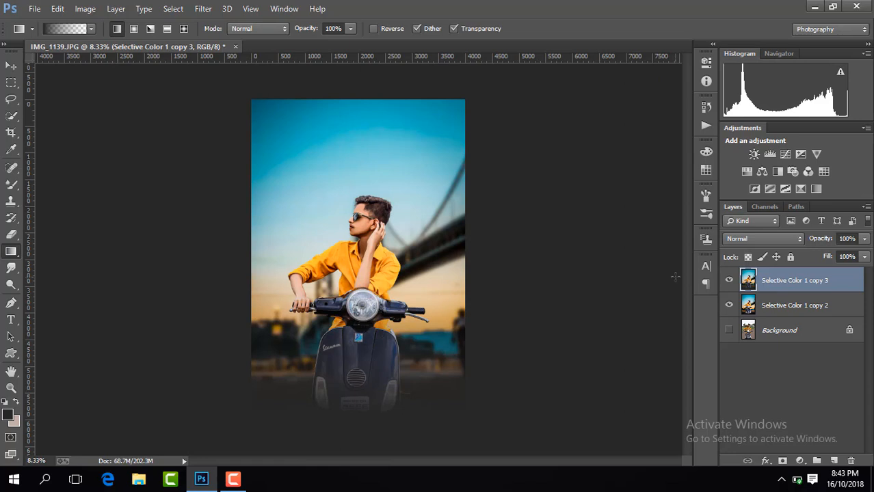
# Undo the dark grey gradient, set the foreground colour to black and redraw the gradient from the image's bottom edge up to the scooter's headlight
pyautogui.hotkey('ctrl', 'z')
pyautogui.click(9, 416)
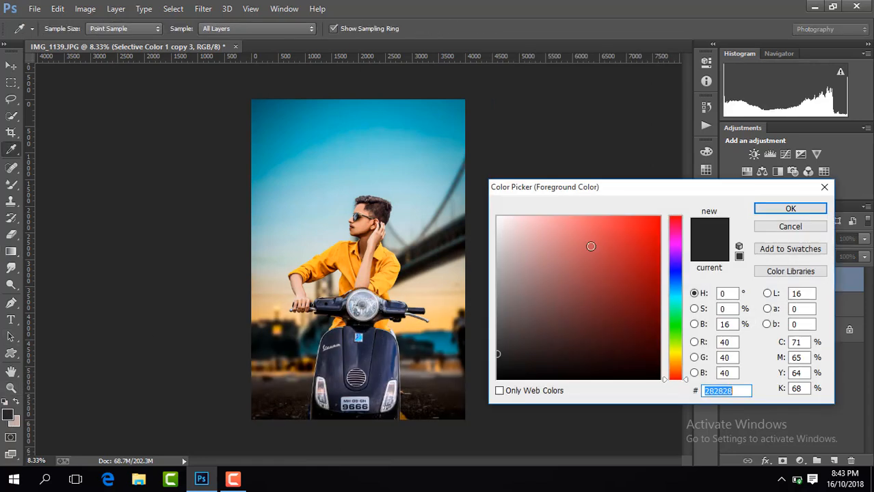
pyautogui.moveTo(591, 246); pyautogui.dragTo(580, 466)
pyautogui.press('Return')
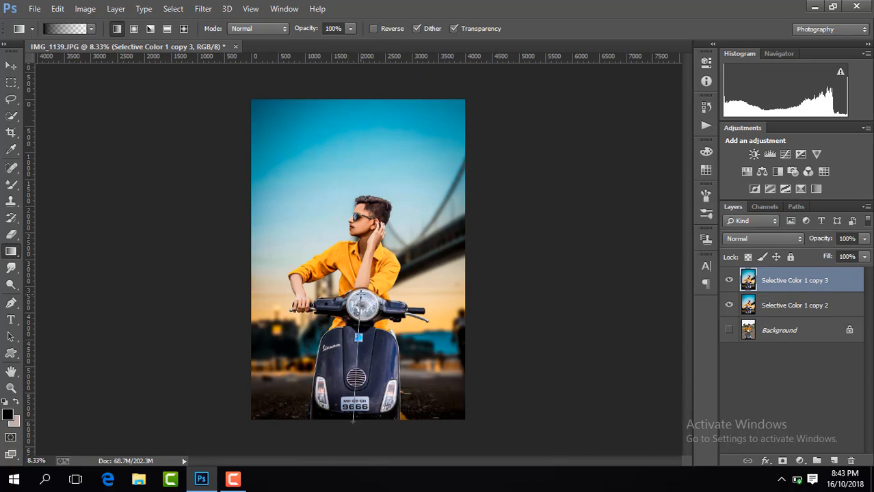
pyautogui.moveTo(353, 422); pyautogui.dragTo(353, 422)
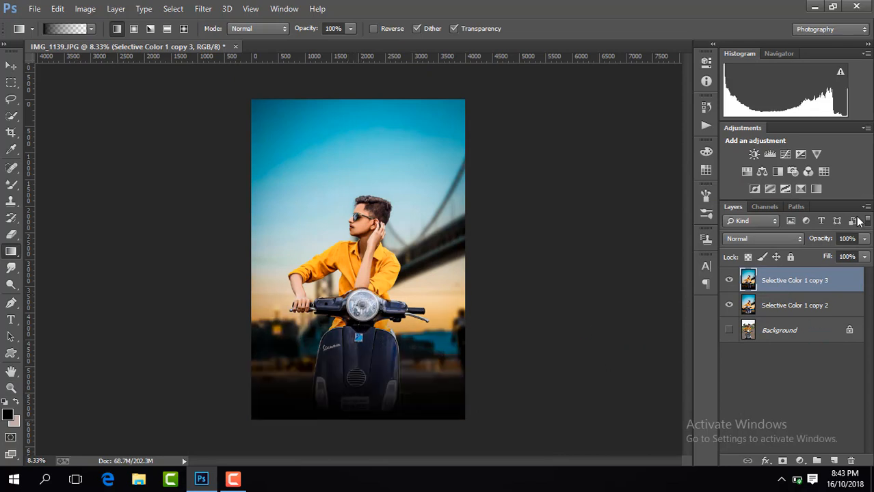
# Lower the gradient layer's opacity to 62% and compare the image with that layer hidden and shown
pyautogui.click(865, 239)
pyautogui.moveTo(860, 257); pyautogui.dragTo(843, 257)
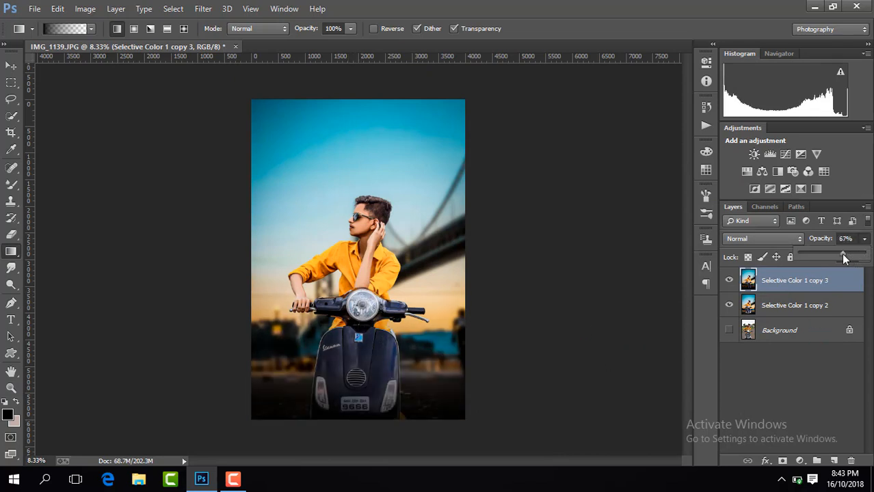
pyautogui.click(729, 280)
pyautogui.click(729, 280)
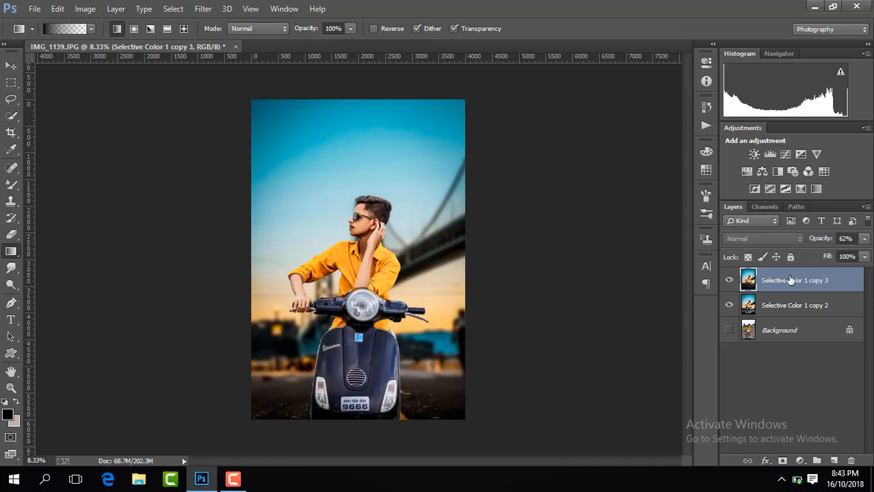
# Merge the visible layers into one and duplicate the merged layer
pyautogui.rightClick(792, 280)
pyautogui.click(610, 379)
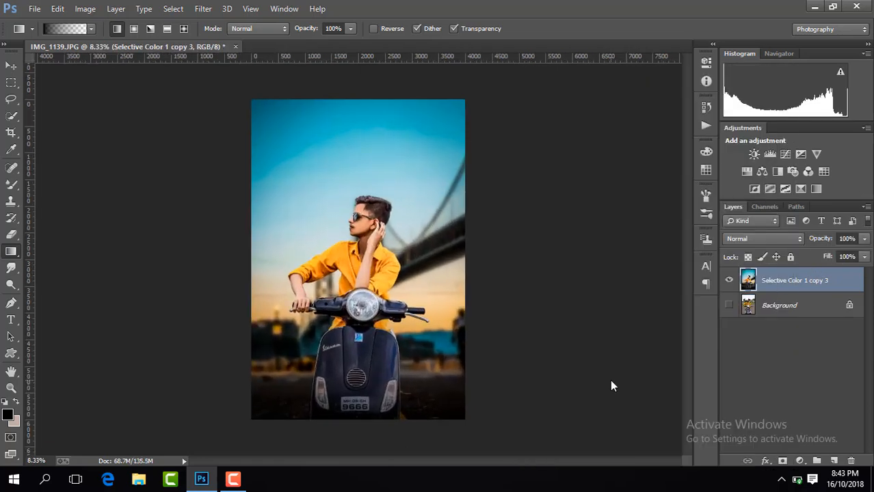
pyautogui.hotkey('ctrl', 'j')
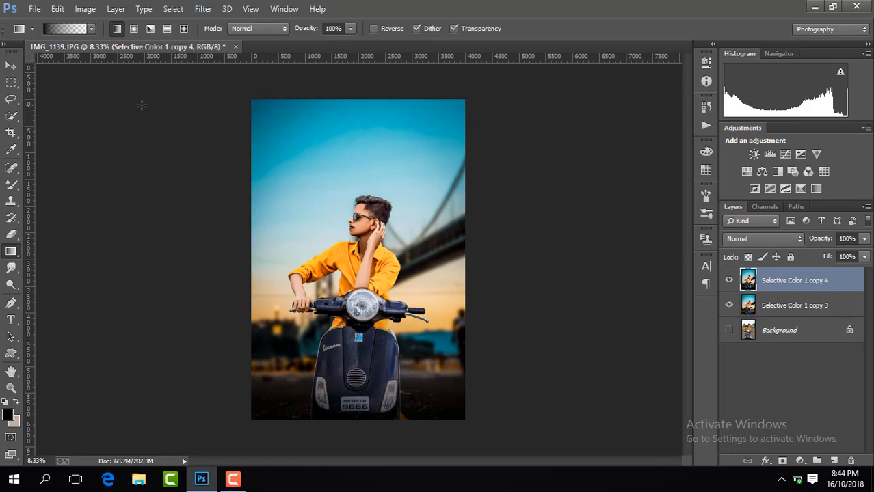
# Add the text "City Rider" in the sky using the Brilliant Signature font, coloured black (000000)
pyautogui.click(10, 320)
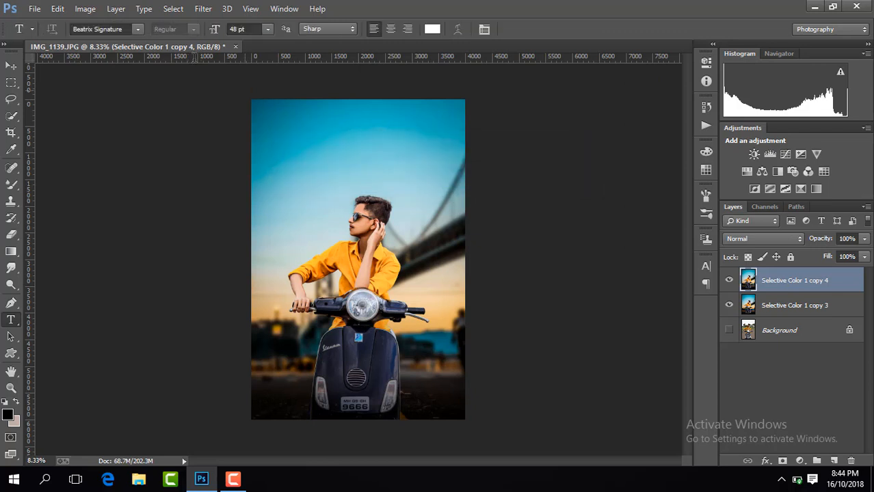
pyautogui.click(136, 30)
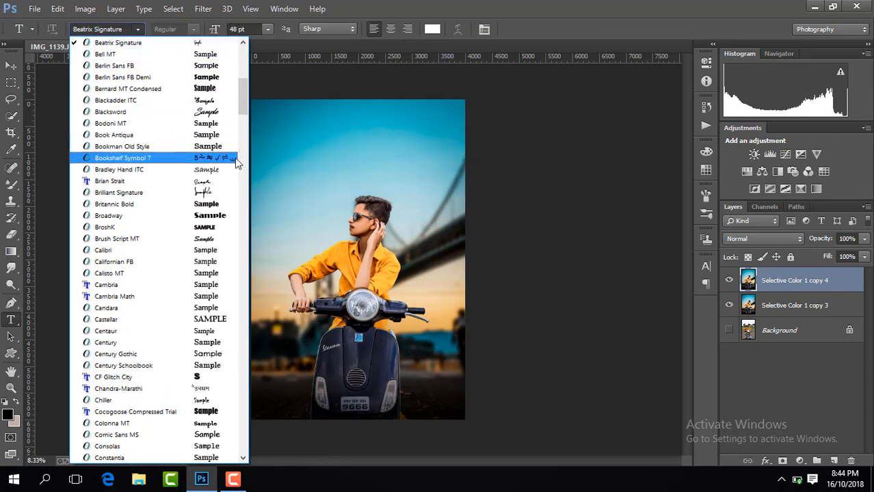
pyautogui.click(208, 193)
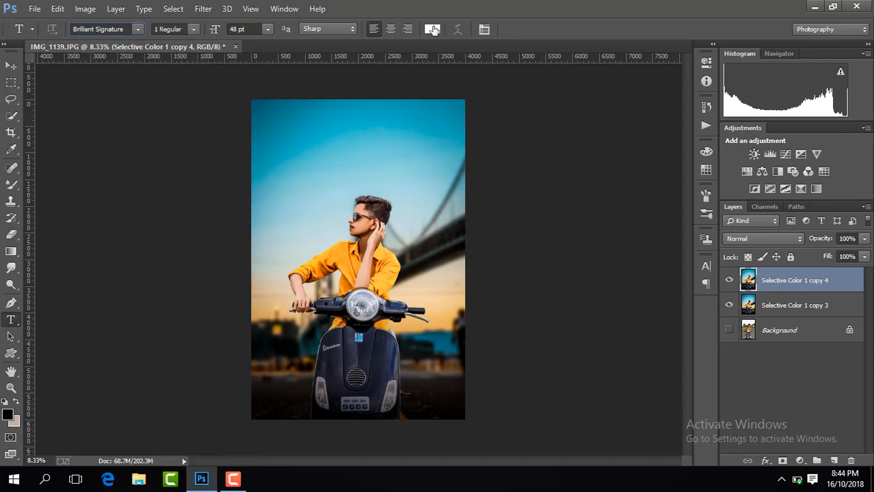
pyautogui.click(432, 30)
pyautogui.write('000000')
pyautogui.press('Return')
pyautogui.click(290, 147)
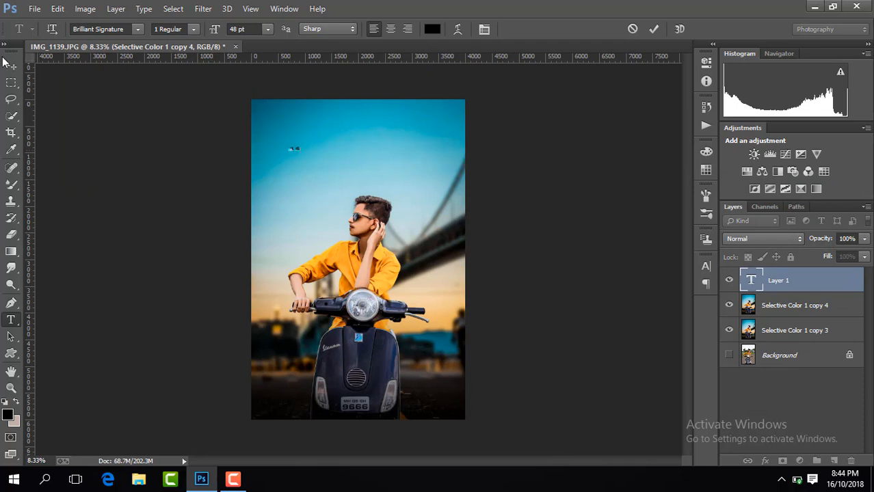
pyautogui.click(6, 64)
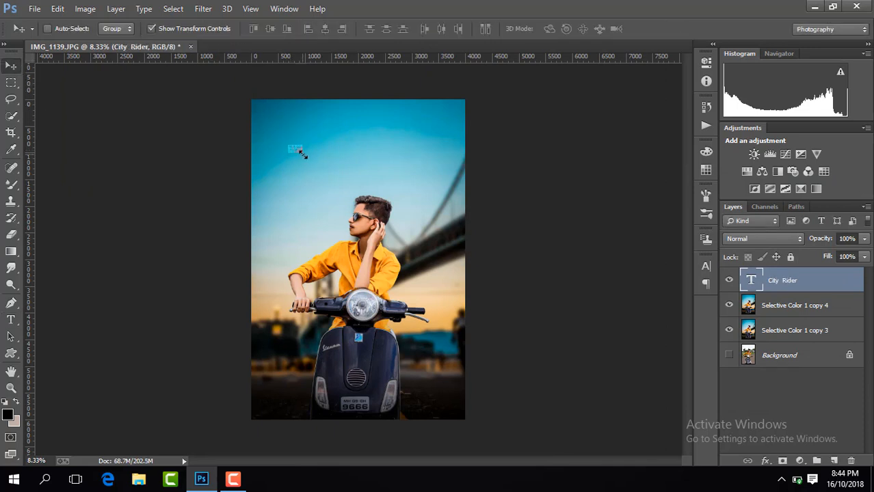
# Enlarge the "City Rider" text and centre it in the sky above the rider's head
pyautogui.hotkey('ctrl', 't')
pyautogui.moveTo(301, 153); pyautogui.dragTo(378, 129)
pyautogui.press('Return')
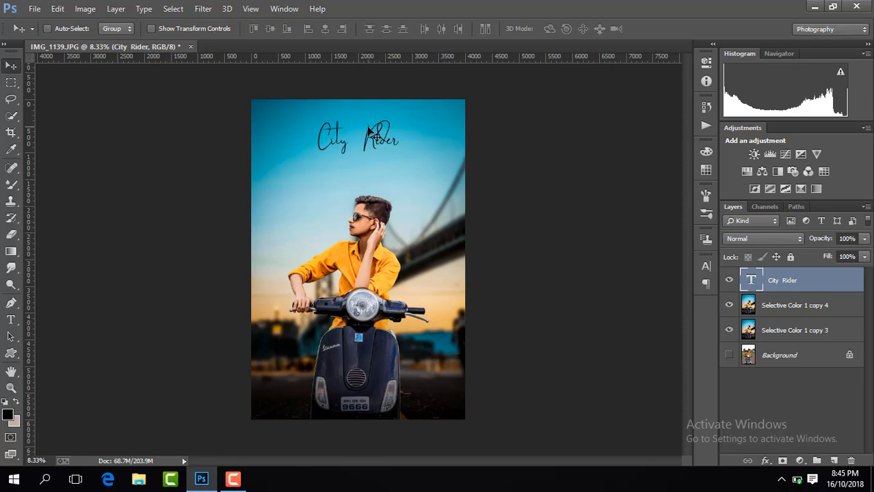
pyautogui.moveTo(368, 130); pyautogui.dragTo(370, 132)
pyautogui.click(729, 282)
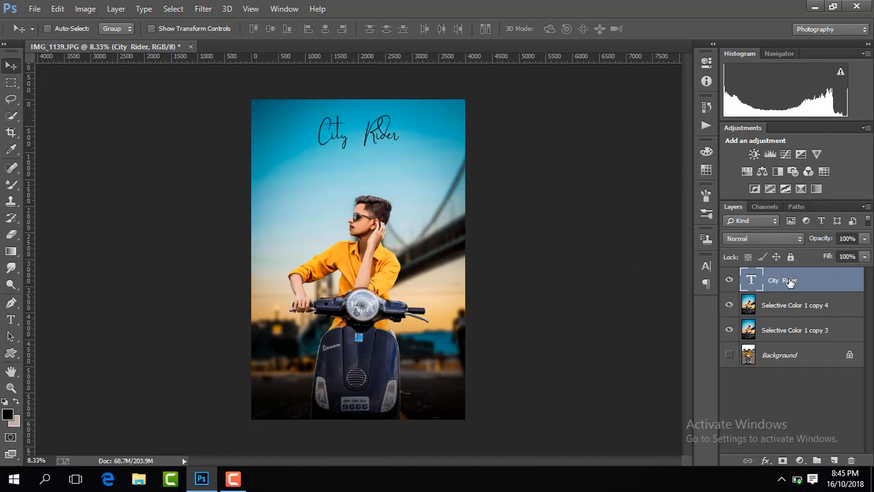
# Flatten the image into a single background layer, discarding the hidden layers
pyautogui.rightClick(788, 284)
pyautogui.click(823, 307)
pyautogui.rightClick(813, 305)
pyautogui.click(592, 390)
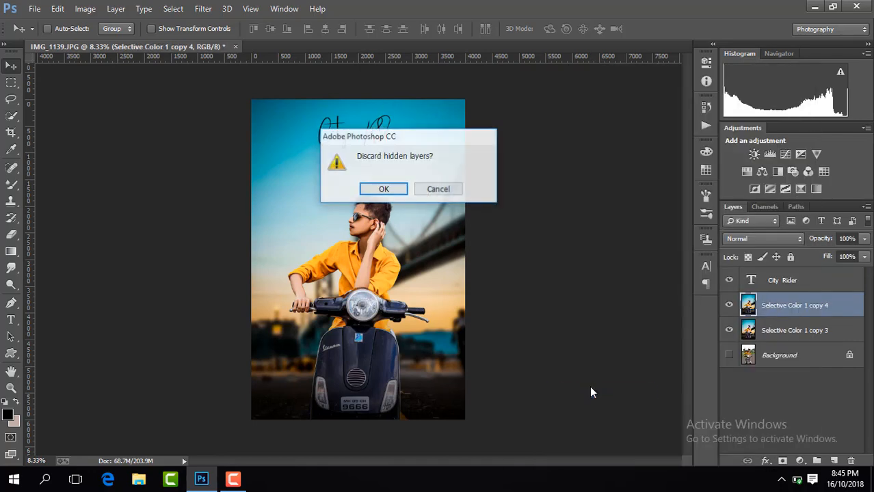
pyautogui.press('Escape')
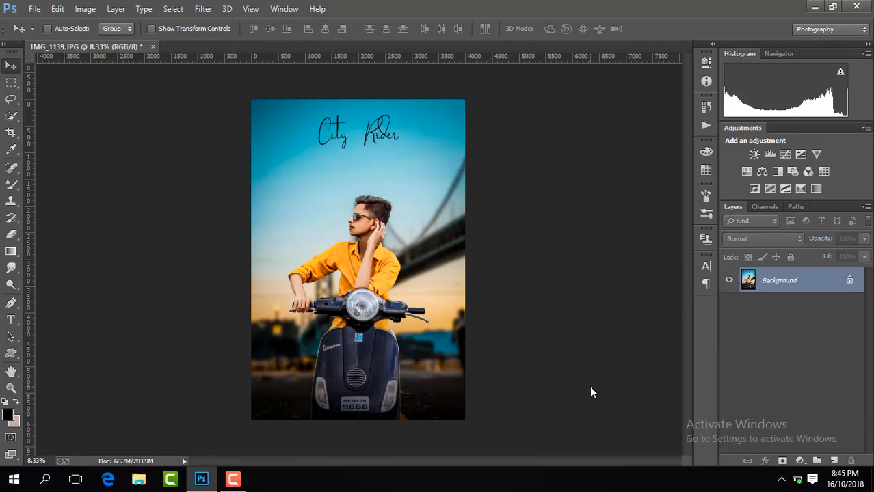
# Place the grey LC logo image Untitled-ettergeg from the Lalit Creations Indian Flag (1) folder in Documents as an embedded object
pyautogui.hotkey('ctrl', '-')
pyautogui.hotkey('ctrl', '+')
pyautogui.click(34, 10)
pyautogui.click(101, 194)
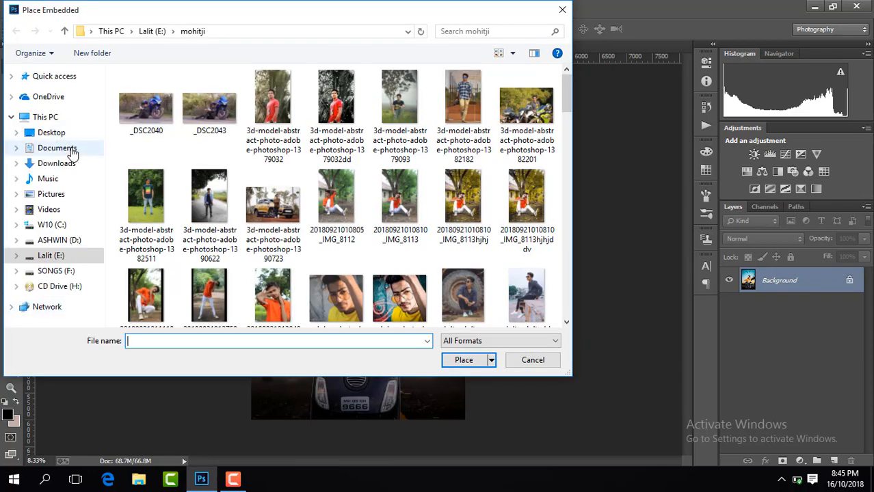
pyautogui.click(57, 148)
pyautogui.doubleClick(371, 119)
pyautogui.moveTo(565, 102); pyautogui.dragTo(565, 282)
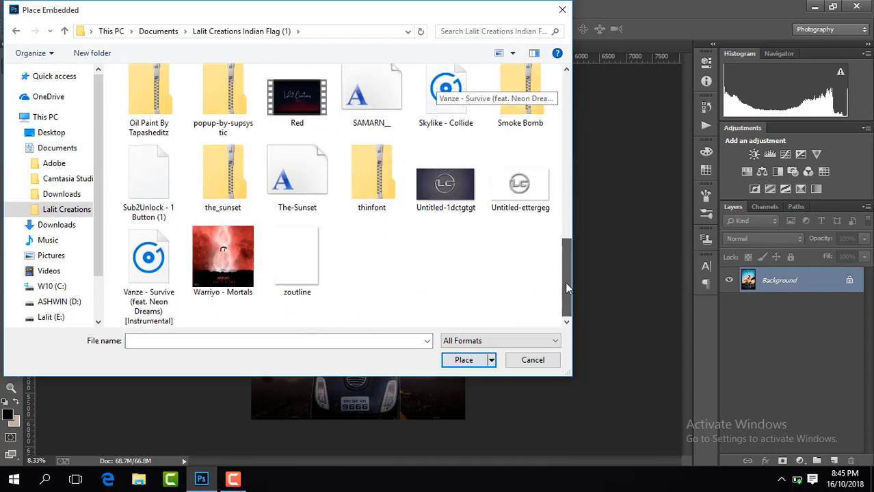
pyautogui.doubleClick(539, 211)
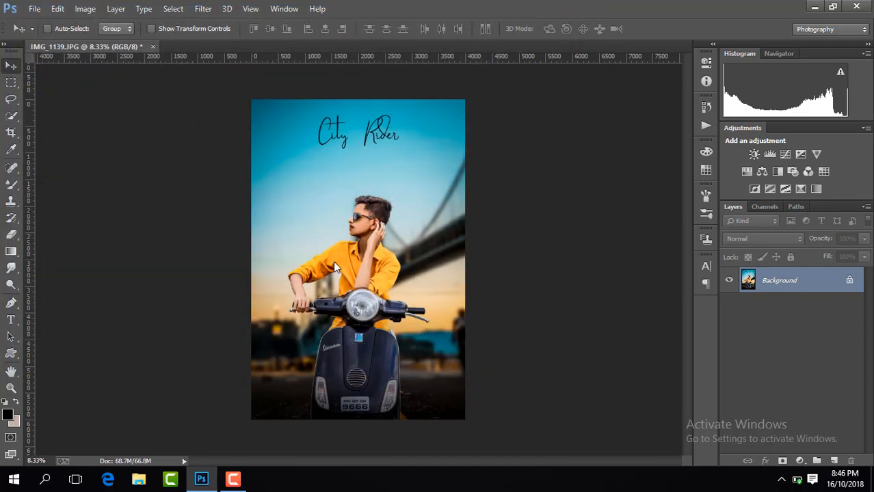